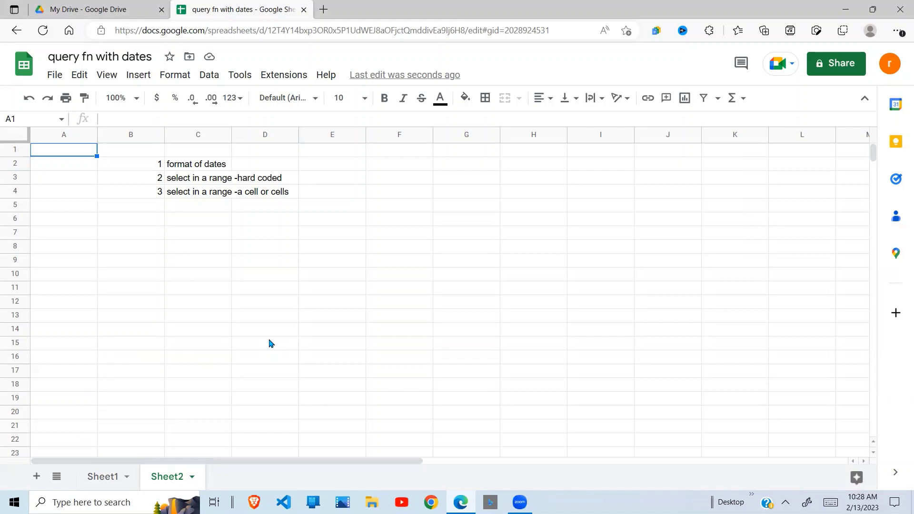
Review the Sheet2 notes on date formats, hard-coded ranges, and a cell or cells.
click(215, 275)
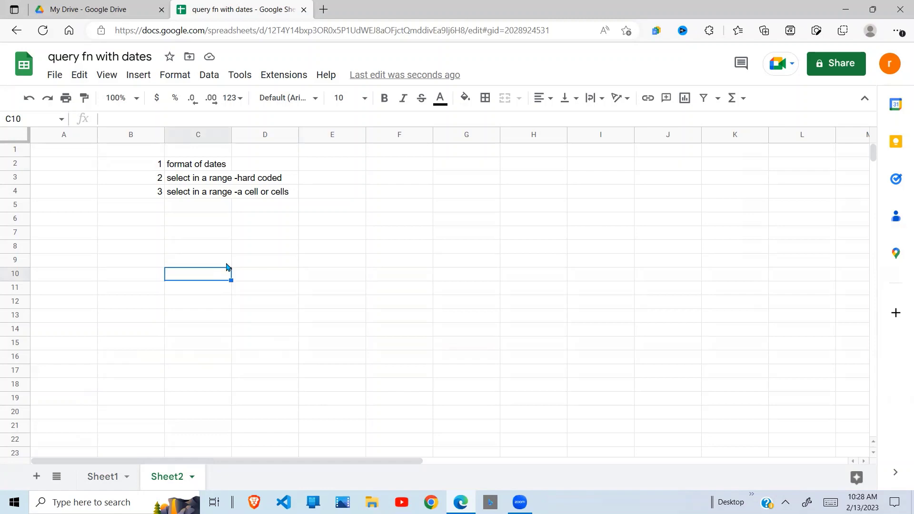
click(193, 164)
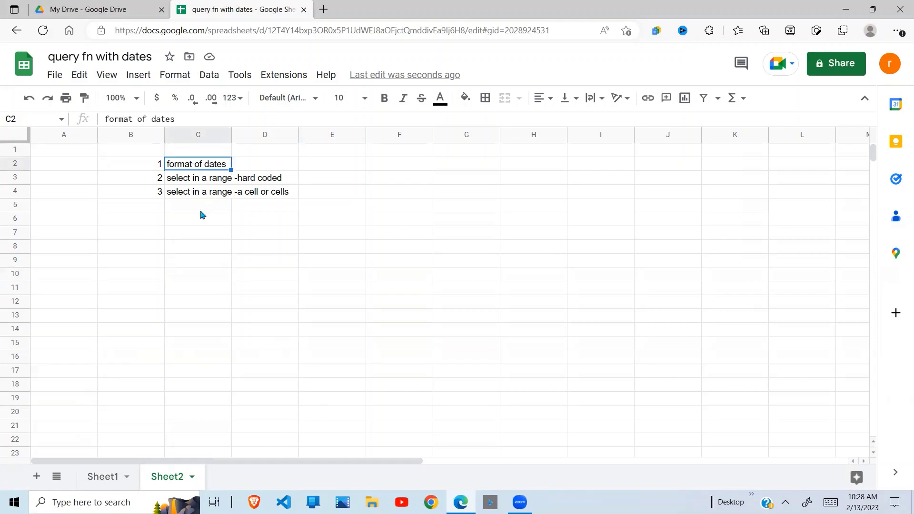
click(205, 181)
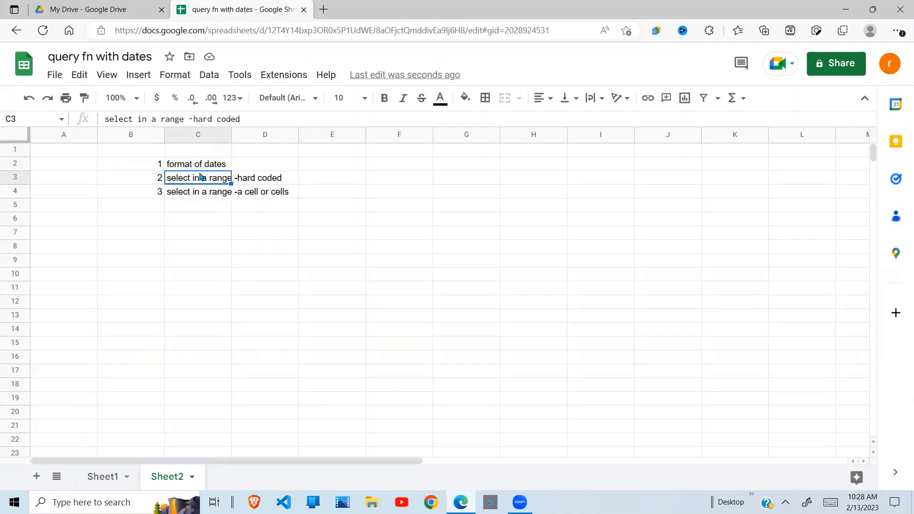
click(197, 165)
click(200, 182)
click(205, 195)
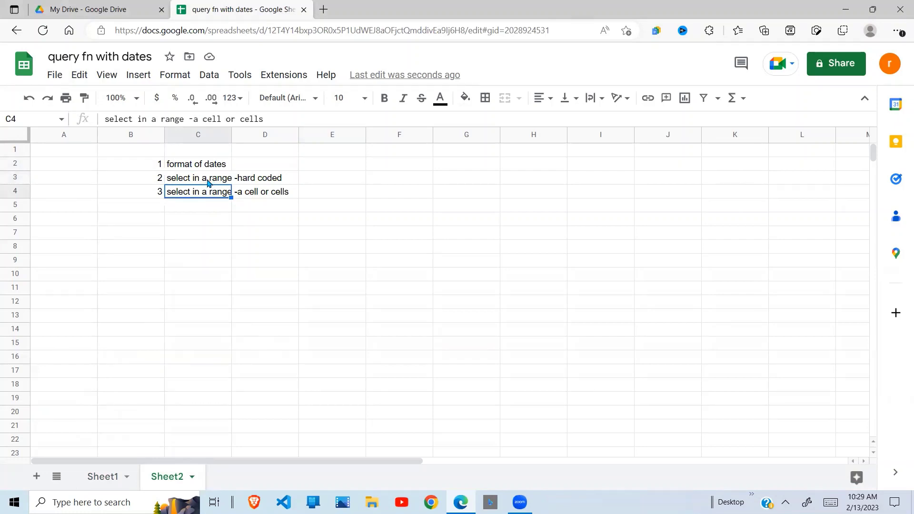
click(208, 183)
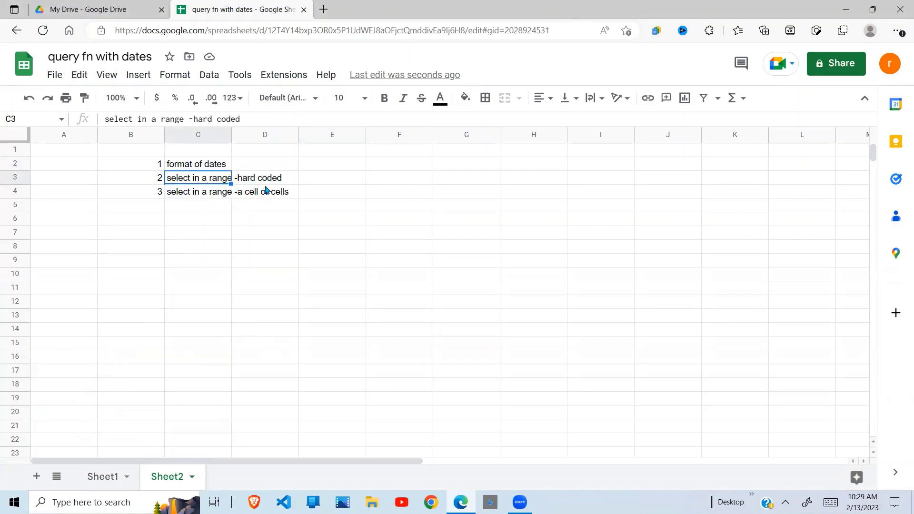
click(199, 194)
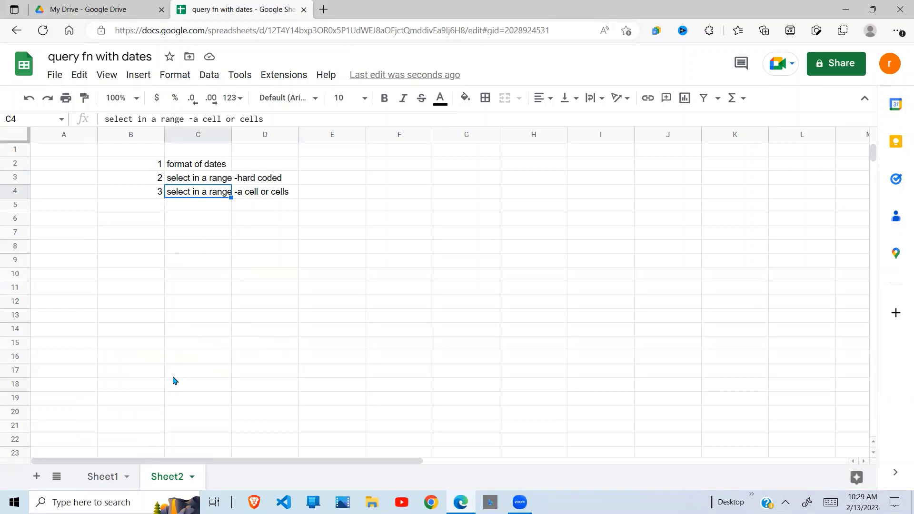
On Sheet1, start a QUERY in E2 over the sales data range A1:C95.
click(105, 480)
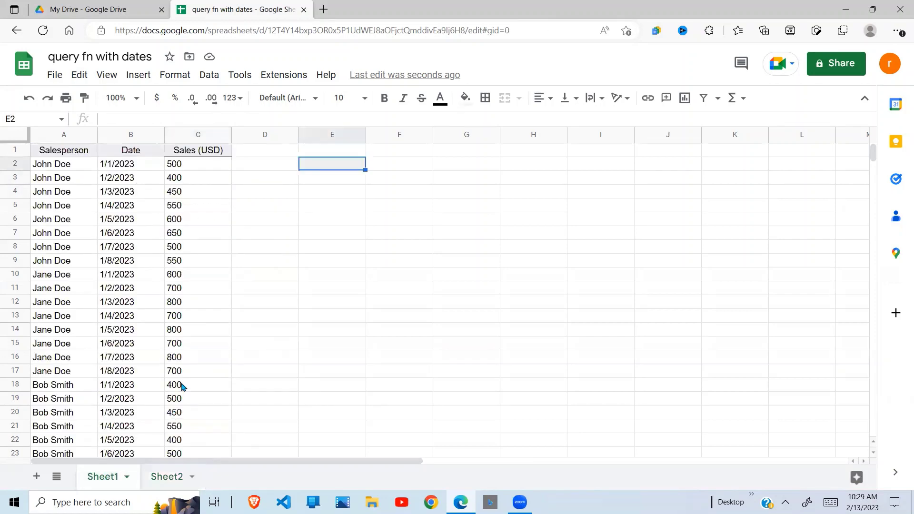
click(305, 232)
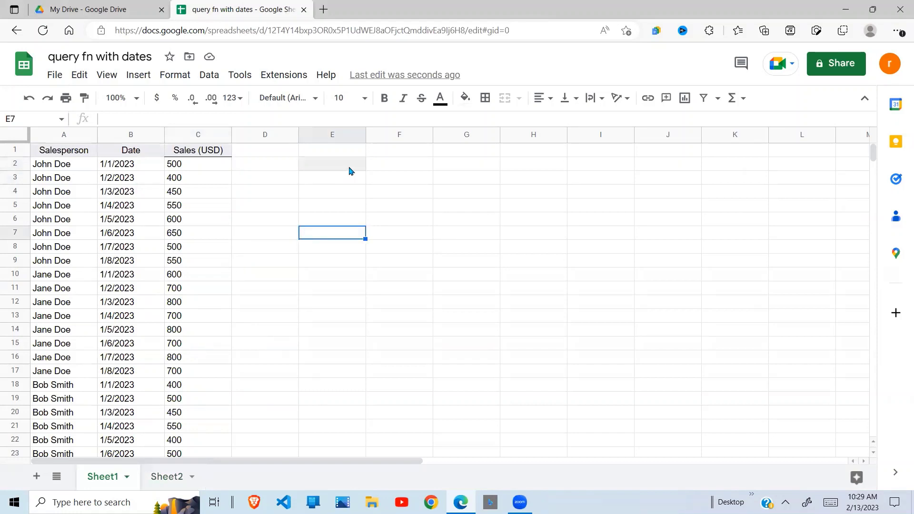
click(349, 168)
text(=Q)
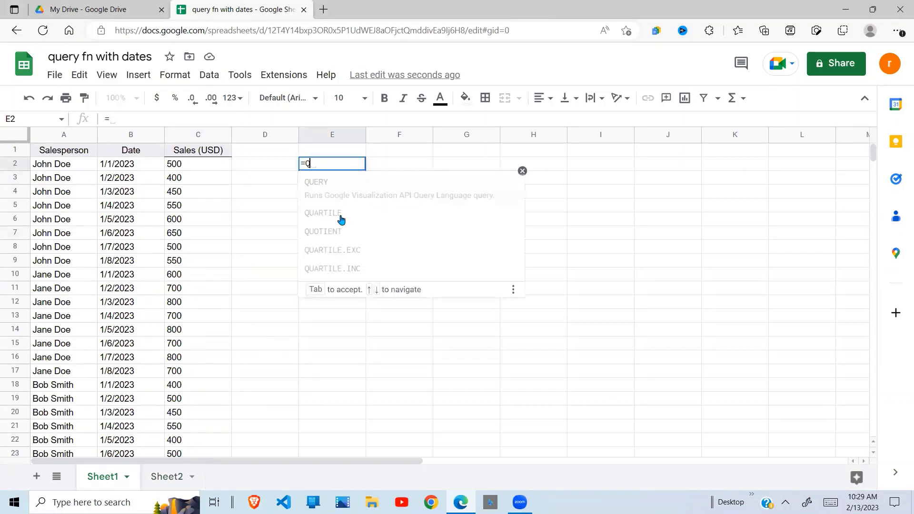
text(UERY()
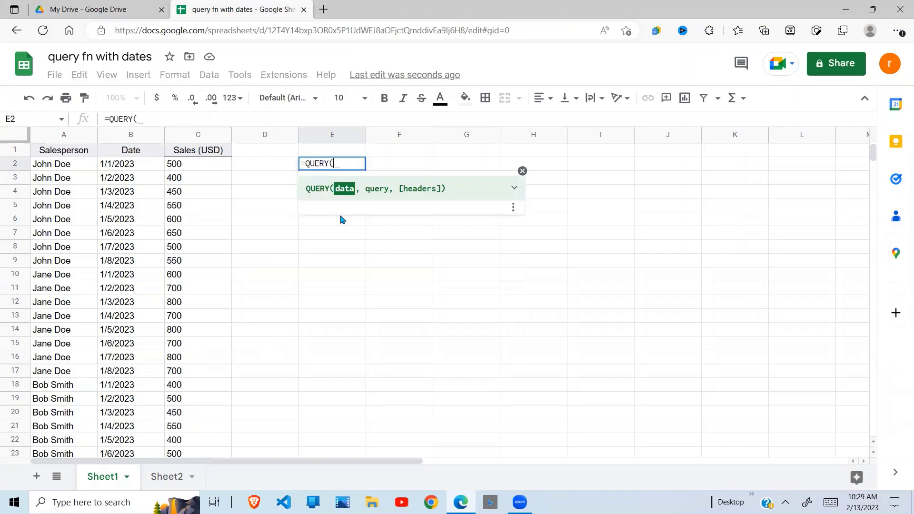
drag(63, 153, 203, 253)
key(ctrl+shift+Down)
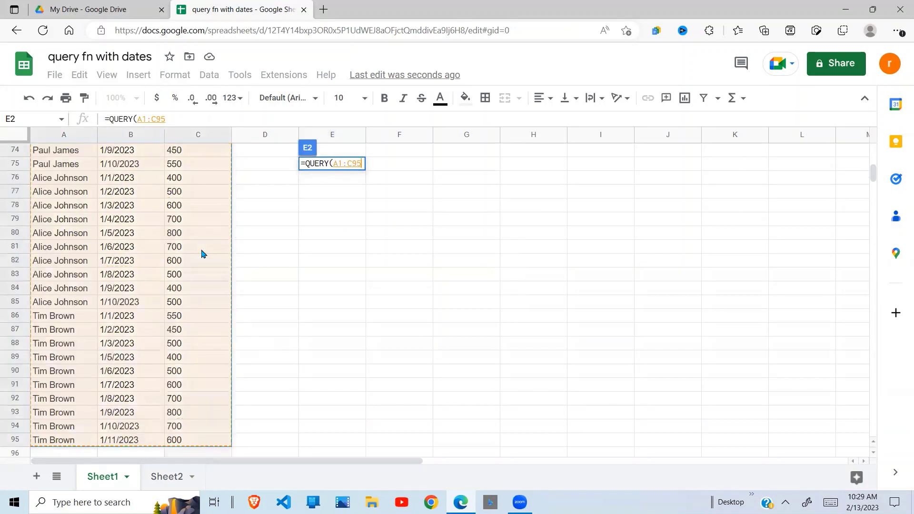
Finish the query with "SELECT A,B,C WHERE B='2023-01-01'" and 1 header row.
drag(879, 176, 876, 126)
text(,)
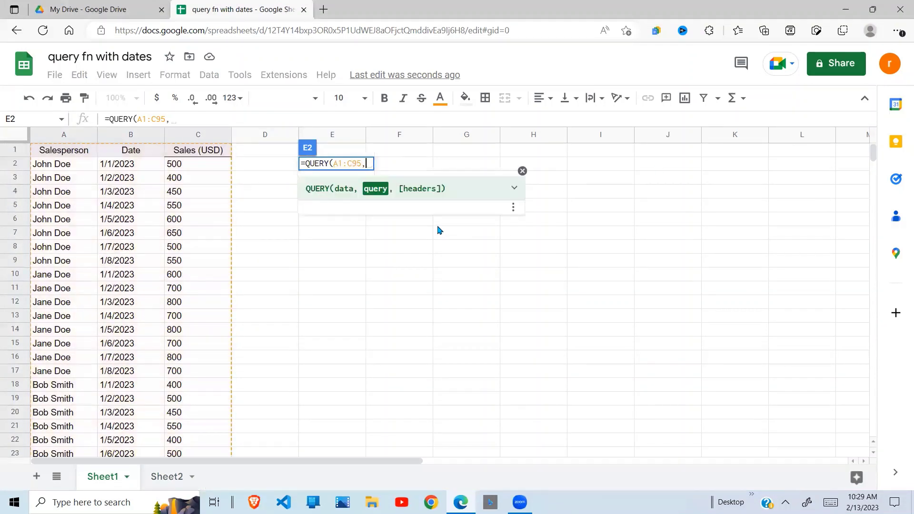
text(")
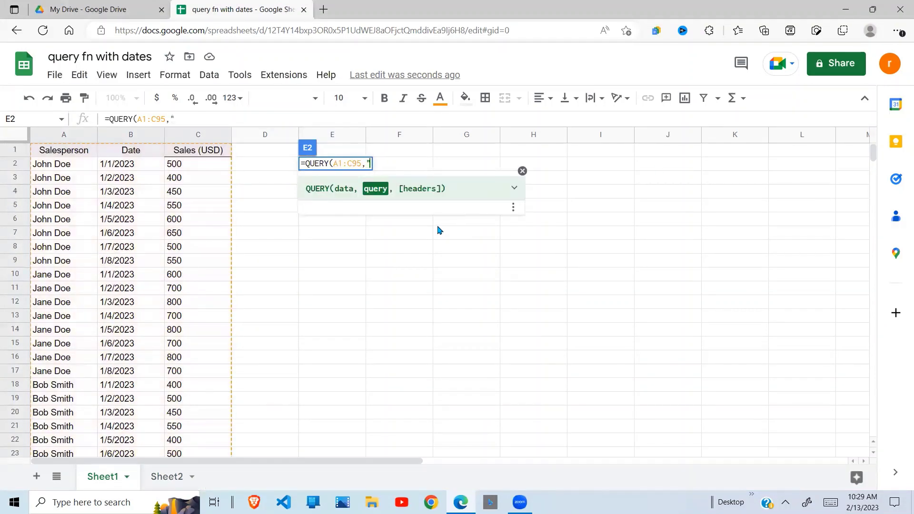
text(SELECT)
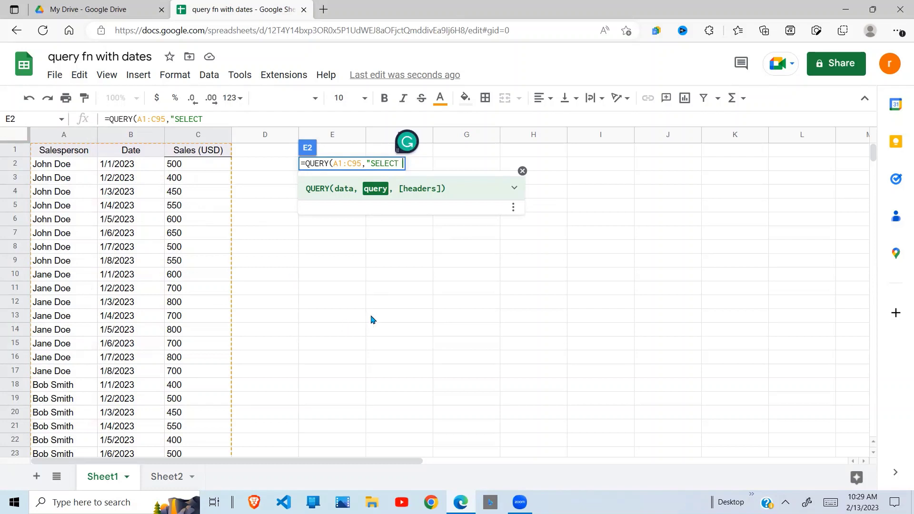
text( A,B,C WHERE)
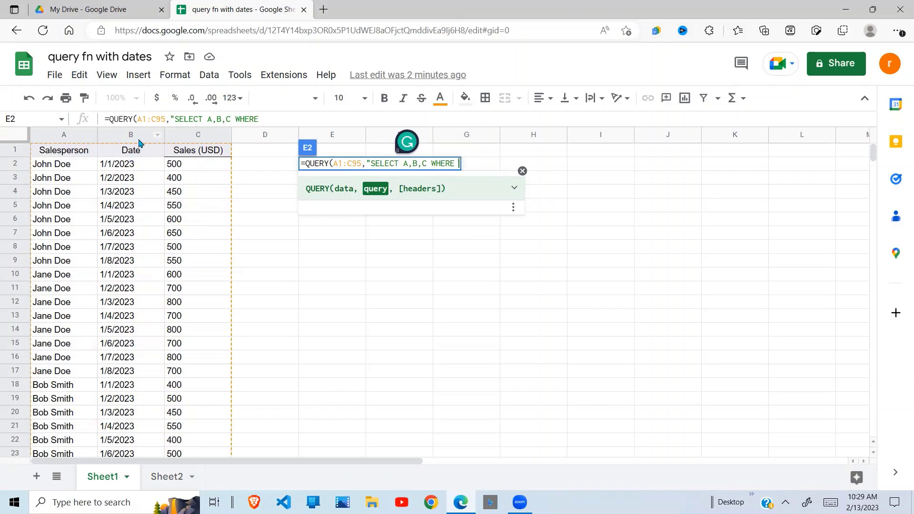
text(B)
text(=)
text('')
text(20)
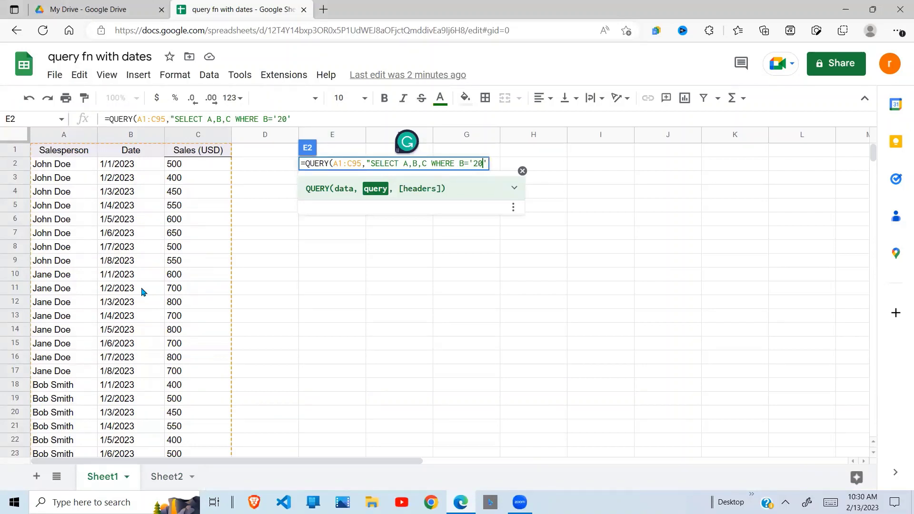
text(23-01-01)
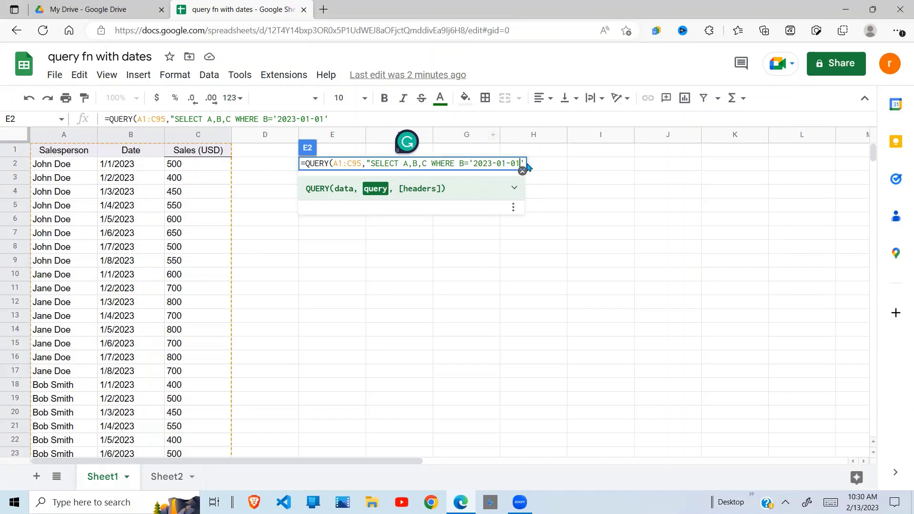
click(466, 163)
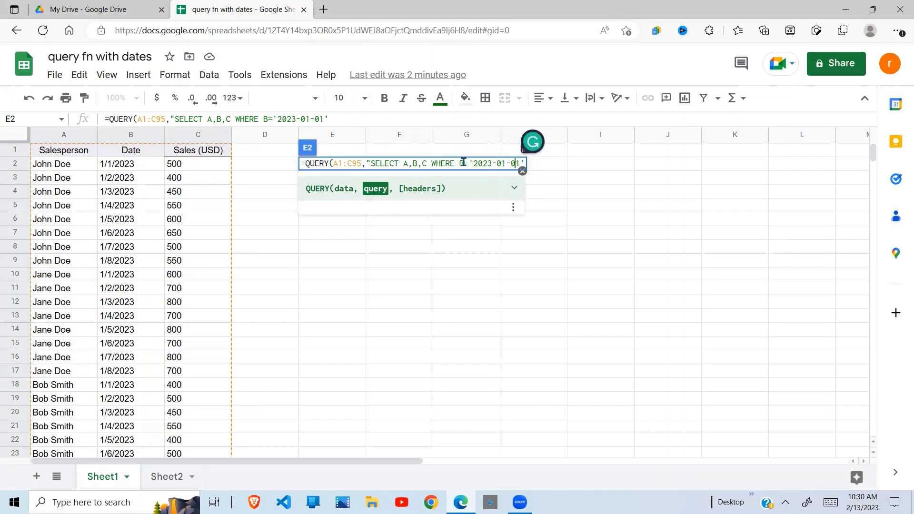
text(")
text(1)
click(523, 163)
text(",1)
click(537, 163)
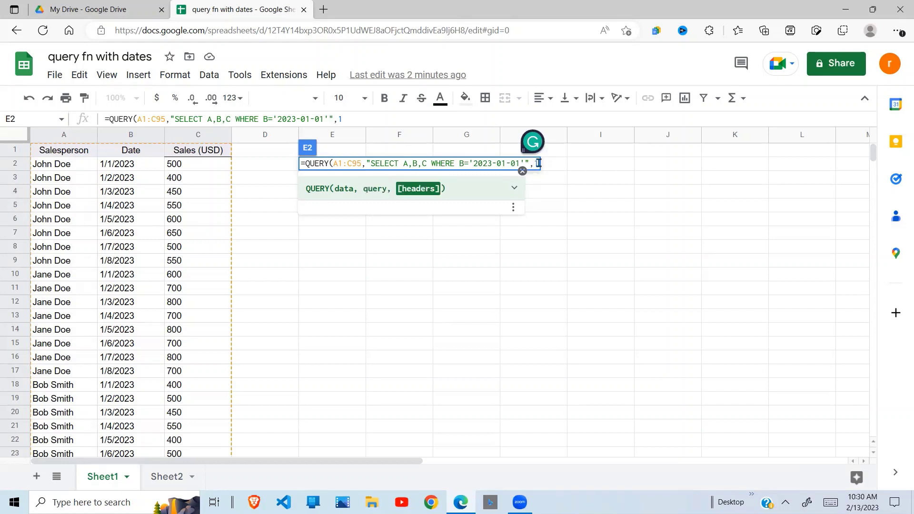
text())
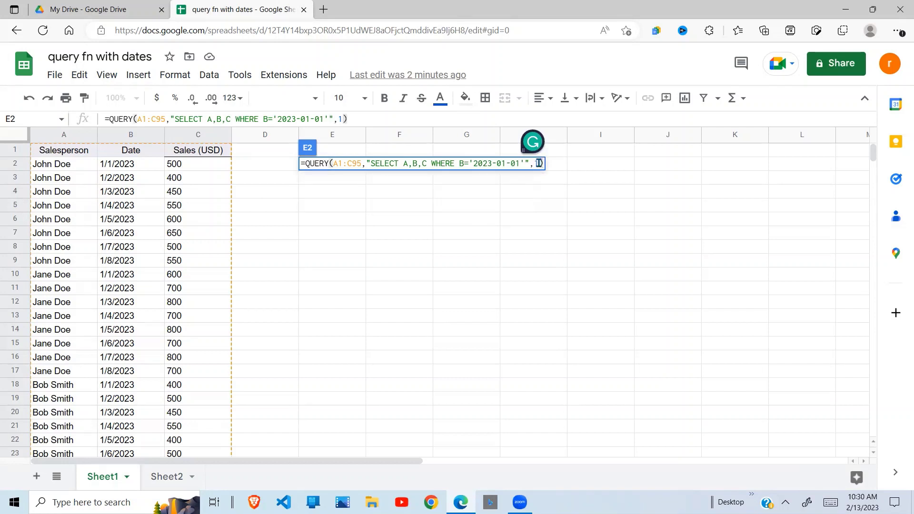
key(Return)
Insert DATE before the date literal so E2's query compares B= DATE '2023-01-01'.
click(353, 165)
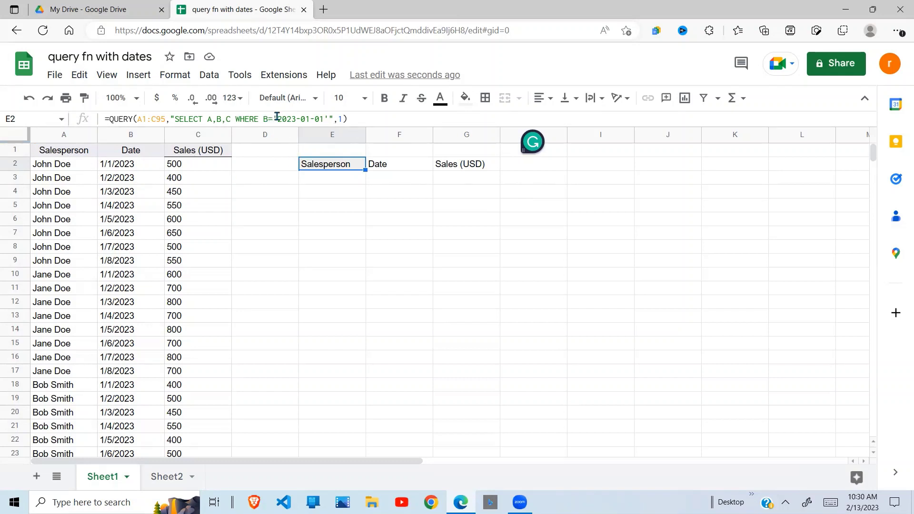
drag(278, 117, 323, 119)
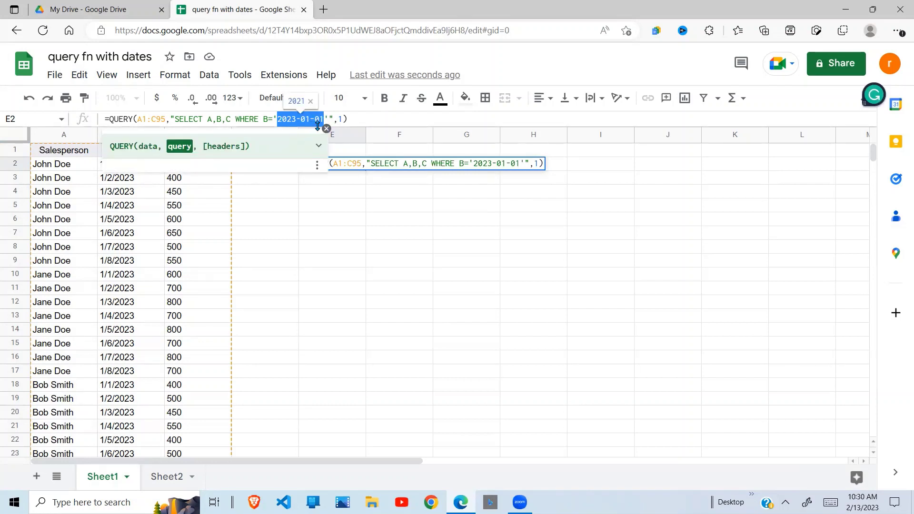
click(339, 206)
click(336, 166)
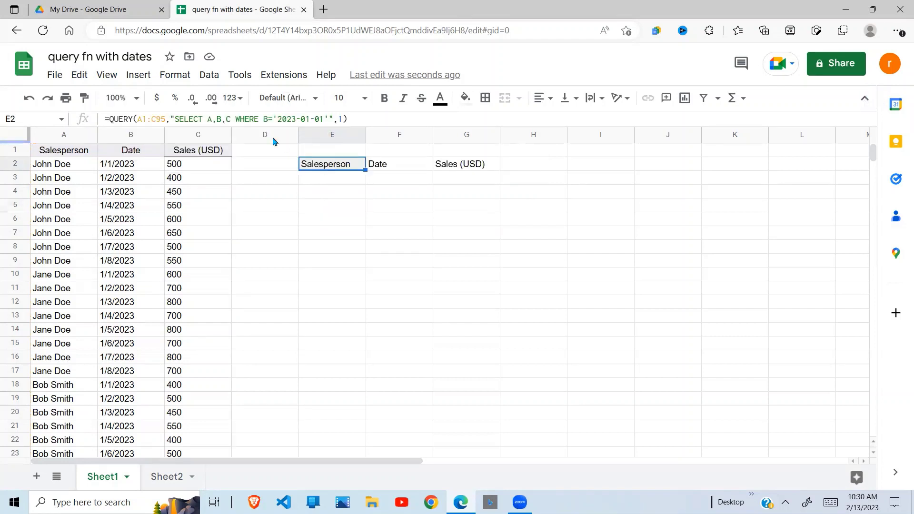
click(273, 119)
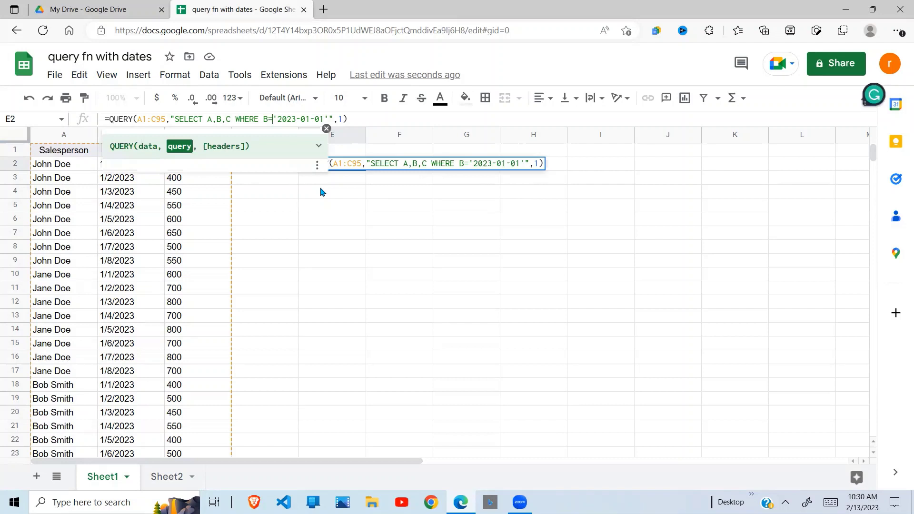
text(DATE)
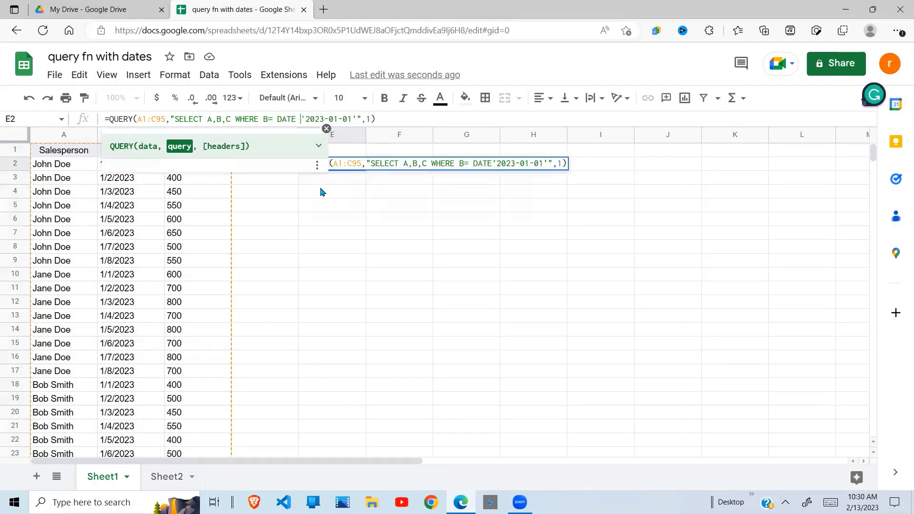
key(Return)
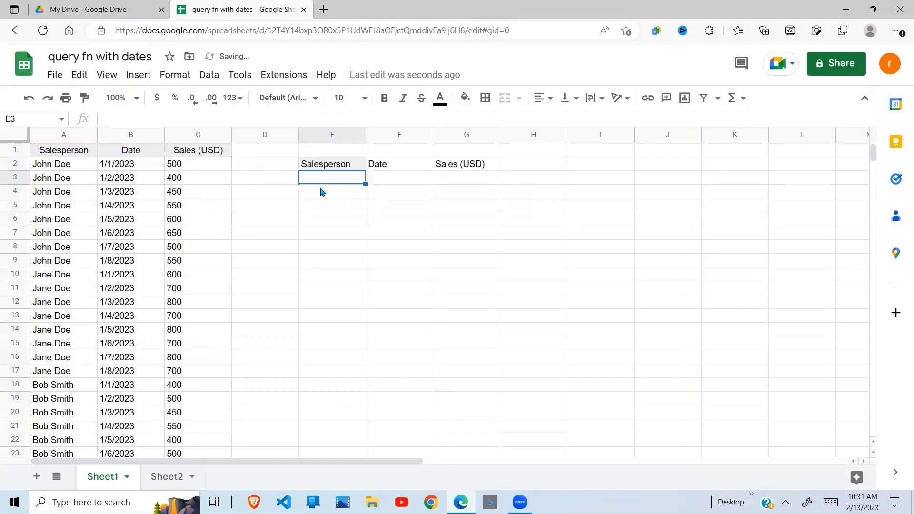
click(364, 169)
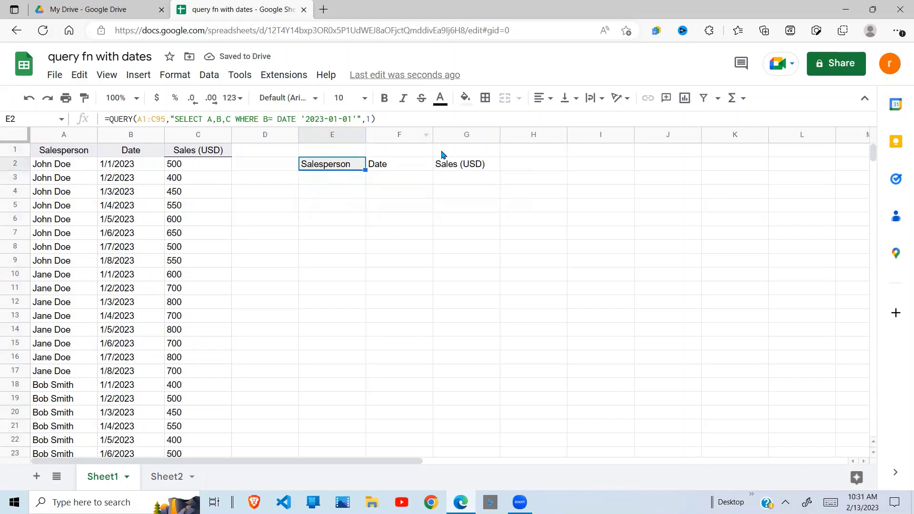
Apply the Date number format to B2:B95 via Format > Number > Date.
click(134, 171)
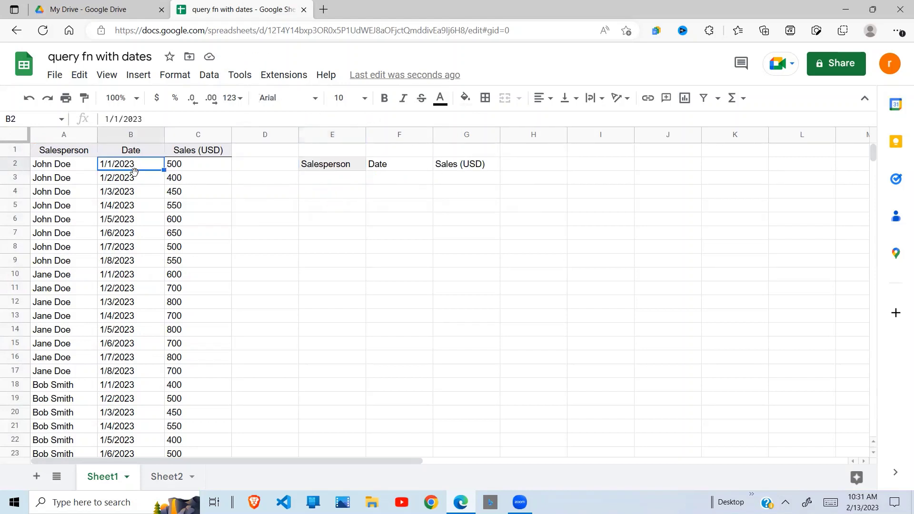
key(ctrl+shift+Down)
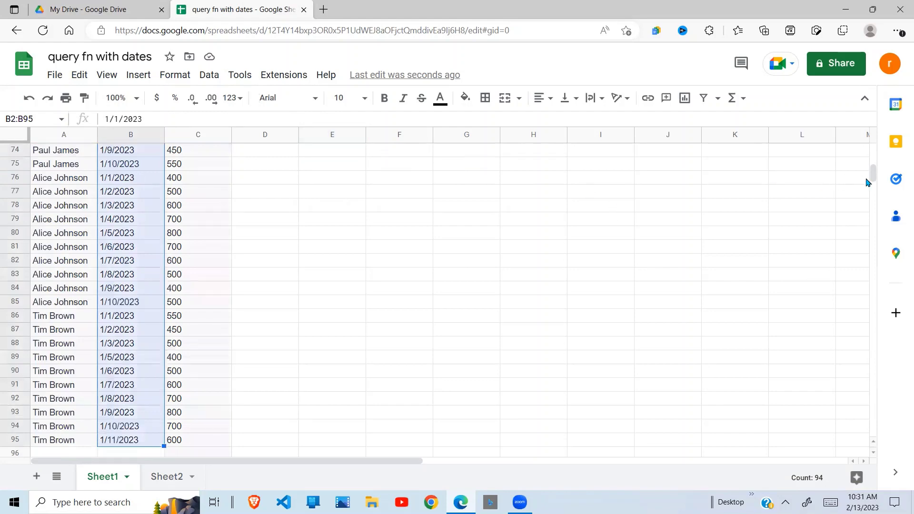
drag(871, 177, 876, 142)
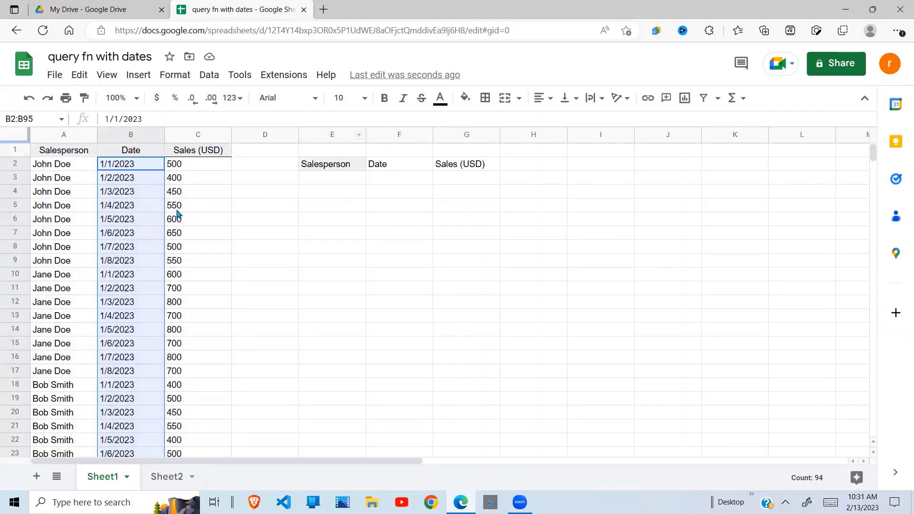
click(175, 77)
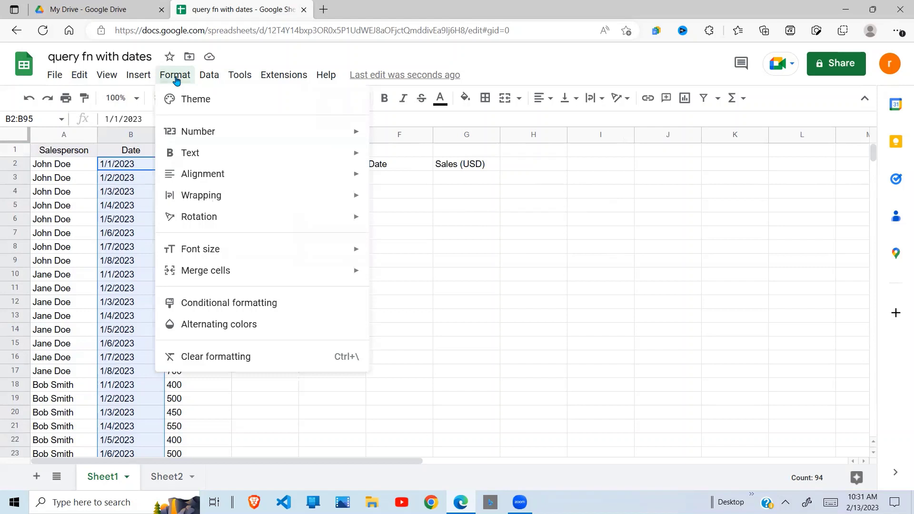
mouse_move(202, 135)
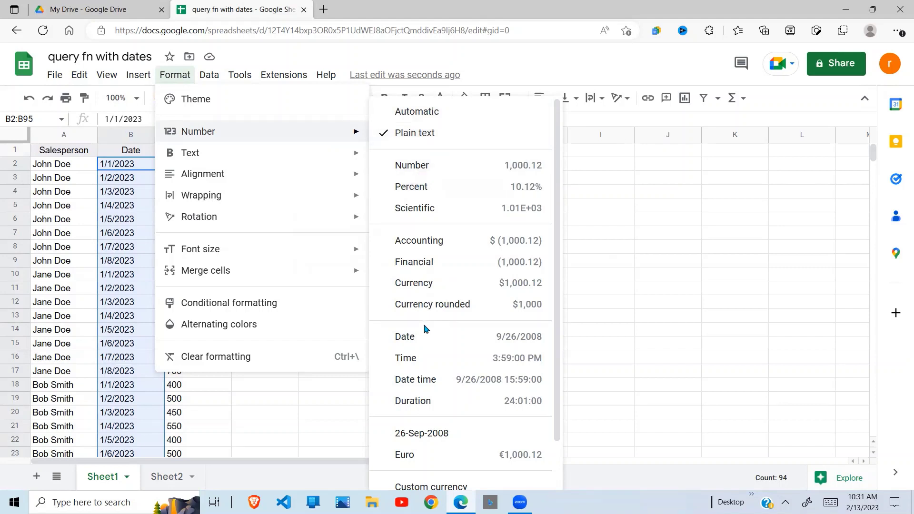
click(421, 339)
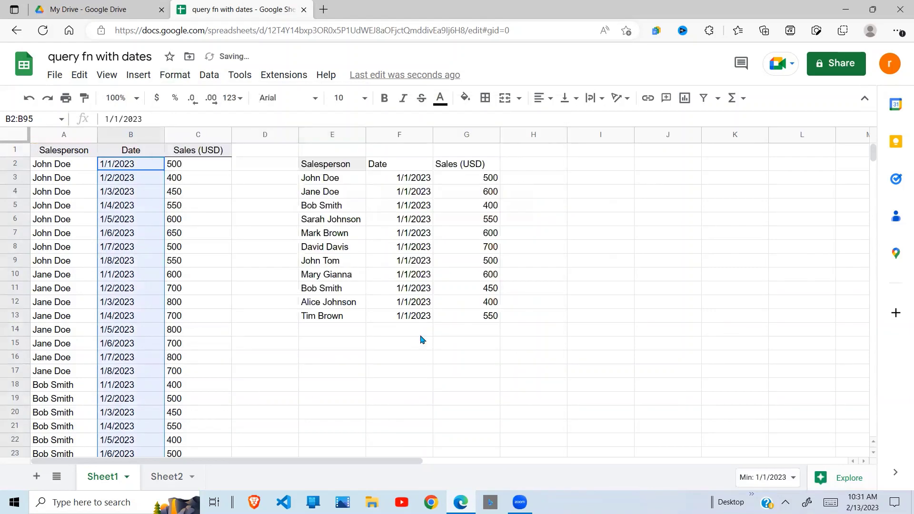
Inspect the 11 returned 1/1/2023 sales rows, then reselect E2's formula.
click(255, 370)
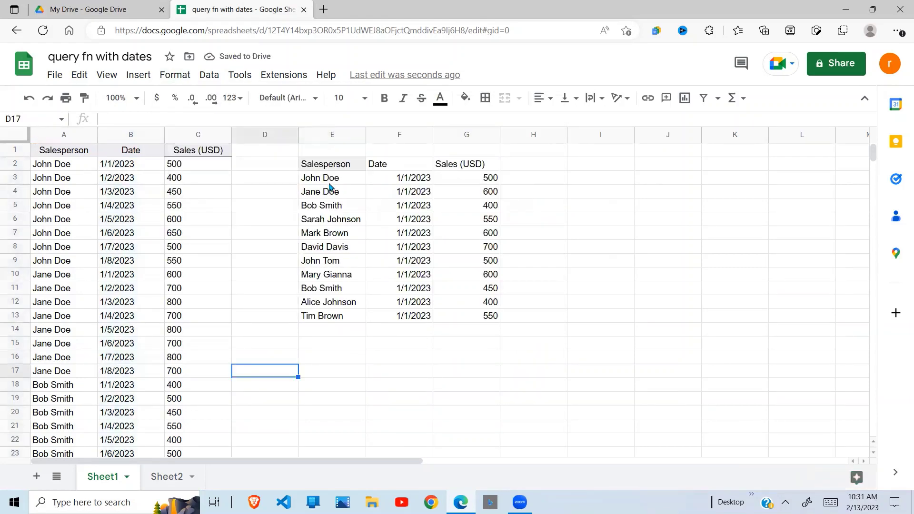
drag(352, 180, 470, 343)
click(445, 310)
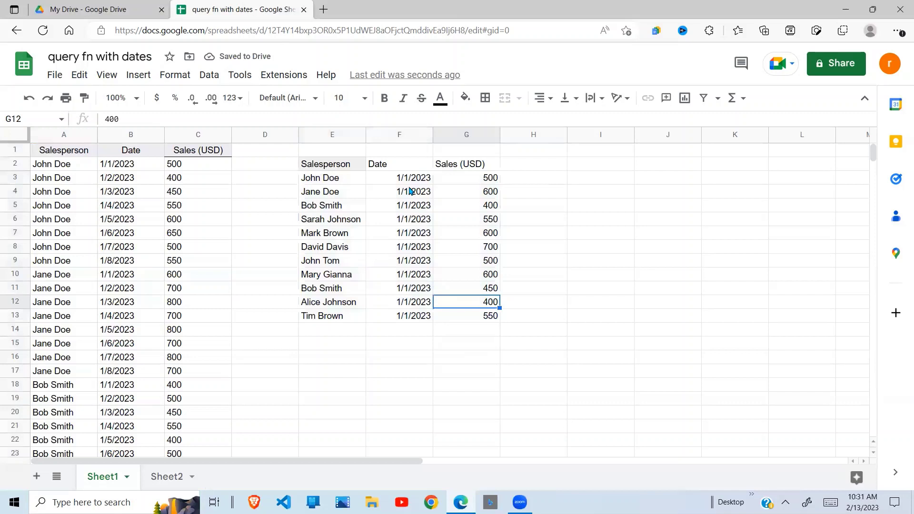
drag(410, 178, 410, 322)
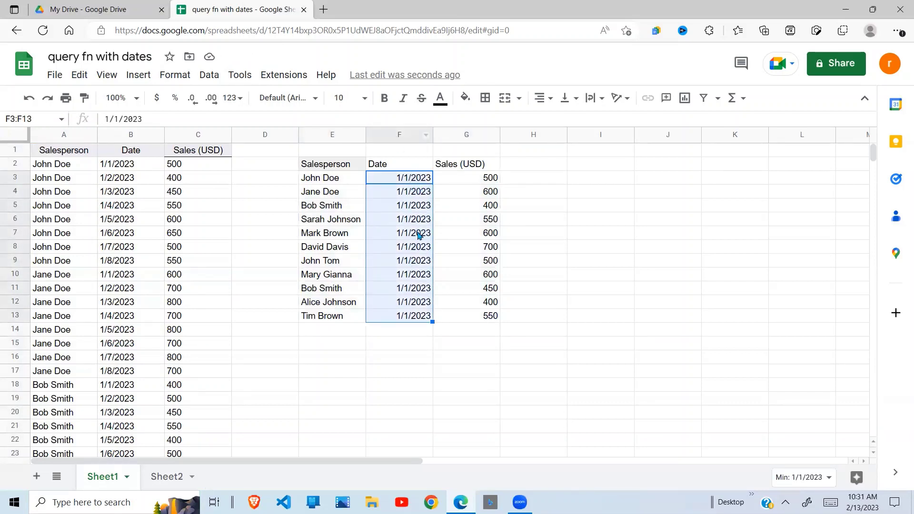
click(355, 168)
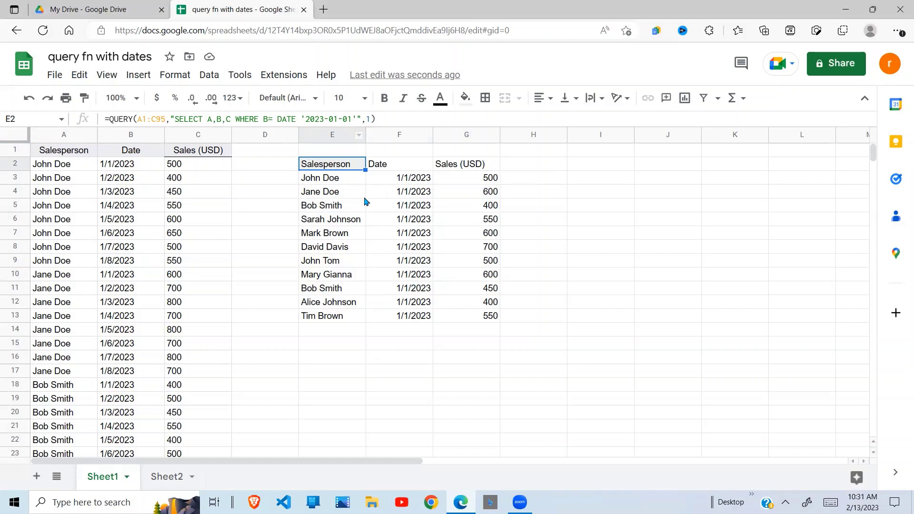
click(341, 277)
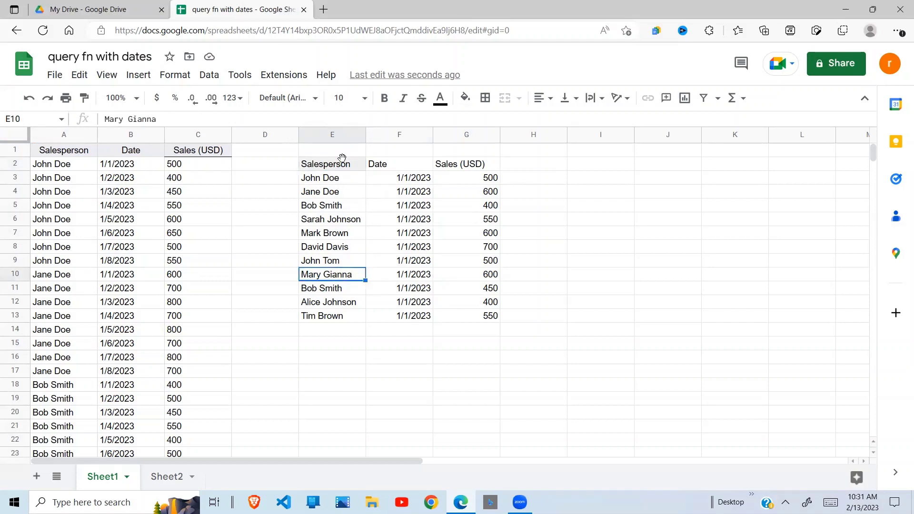
click(341, 160)
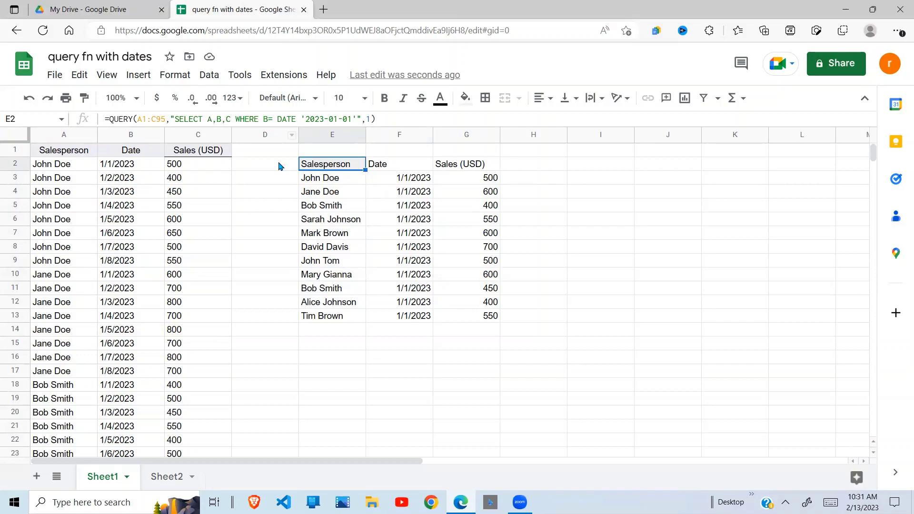
Change the WHERE clause to B>= DATE '2023-01-01' AND B<='2023-01-15'.
click(272, 119)
key(BackSpace)
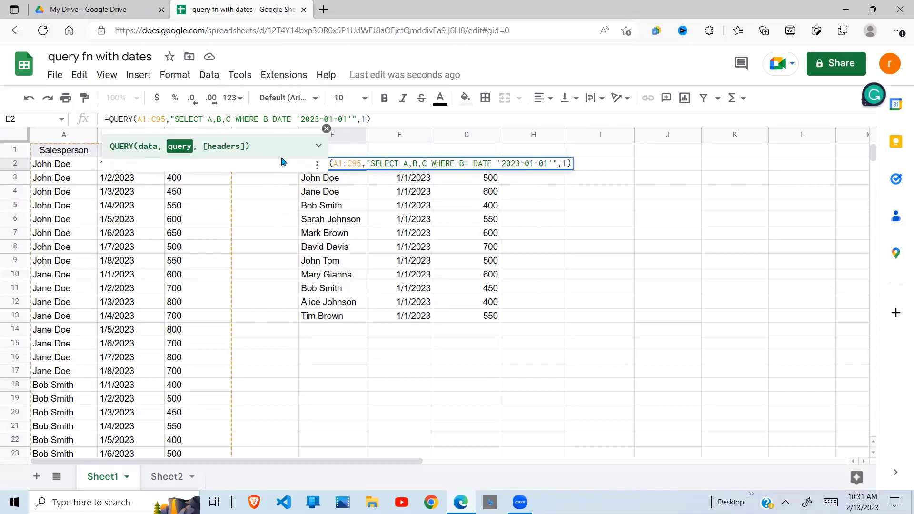
text(>=)
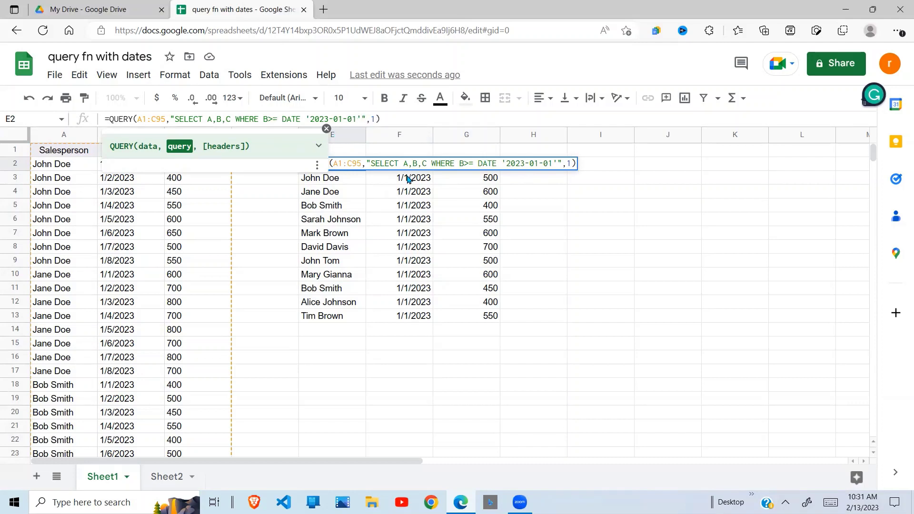
text( AND )
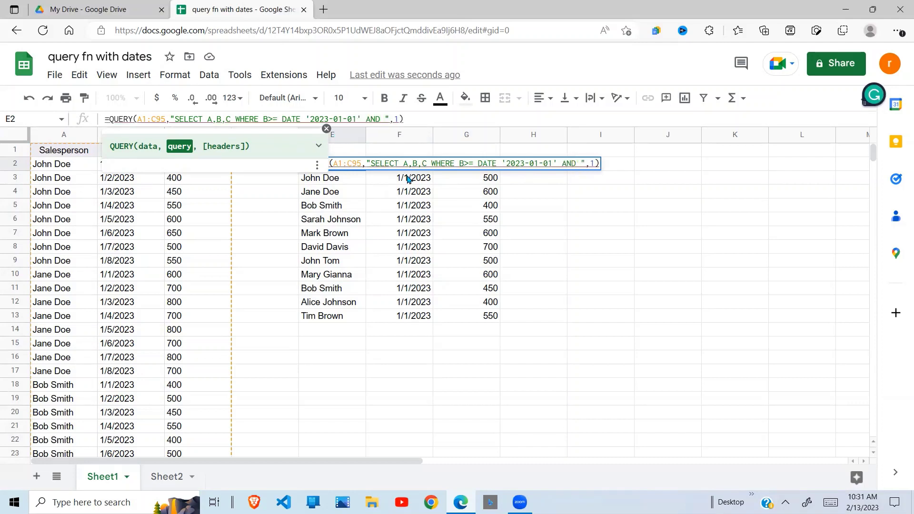
text(b)
key(BackSpace)
text(B<=)
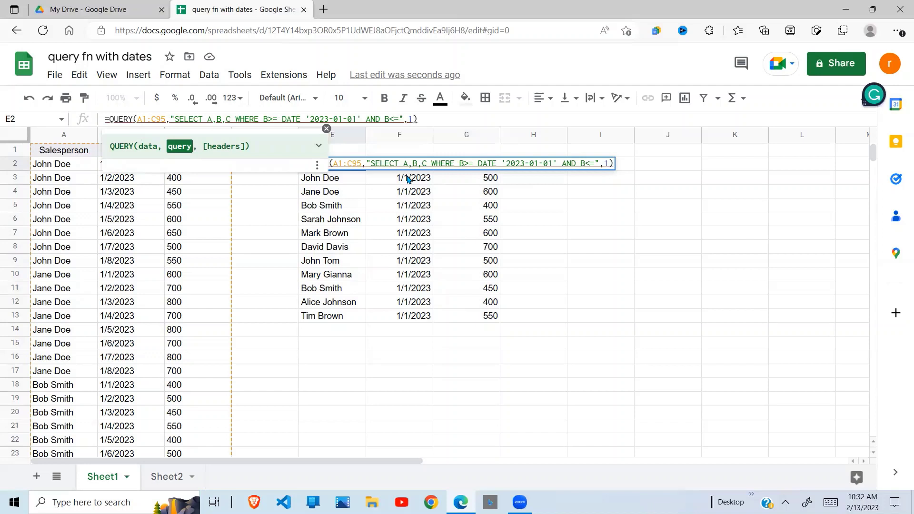
text('')
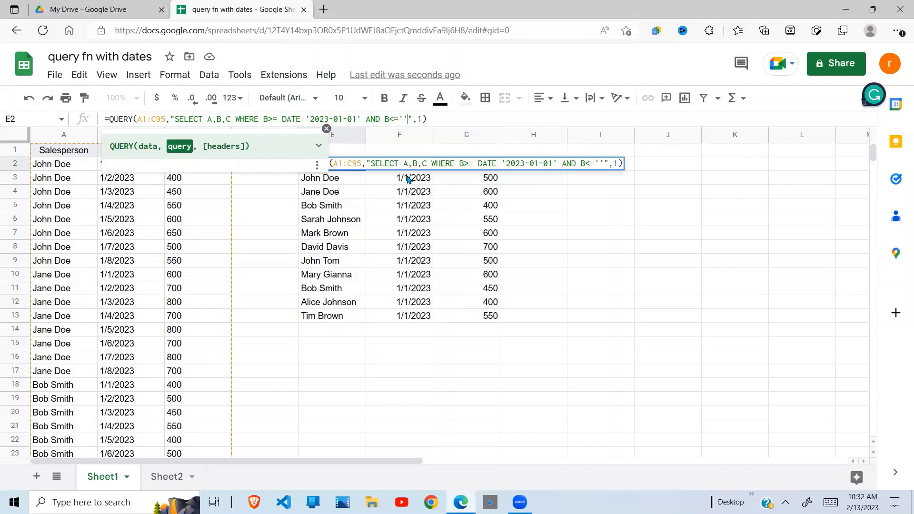
text(2023-01)
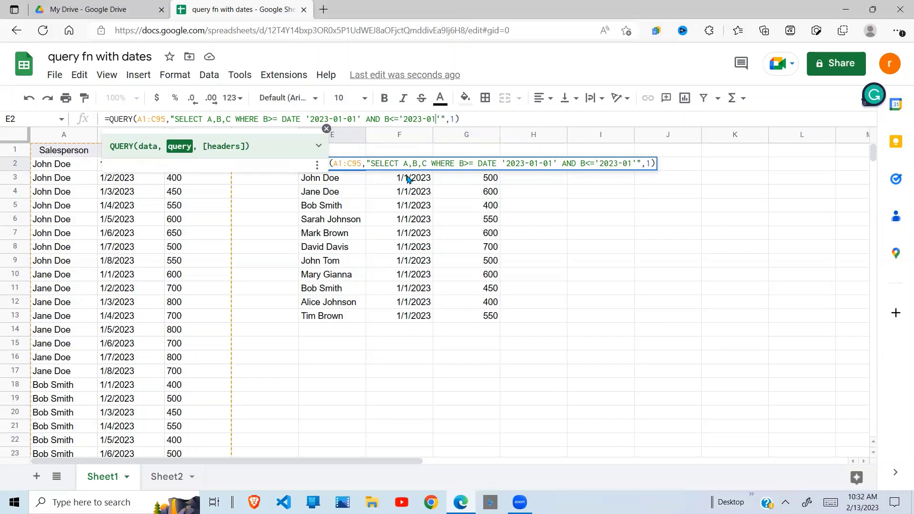
text(-15)
key(Return)
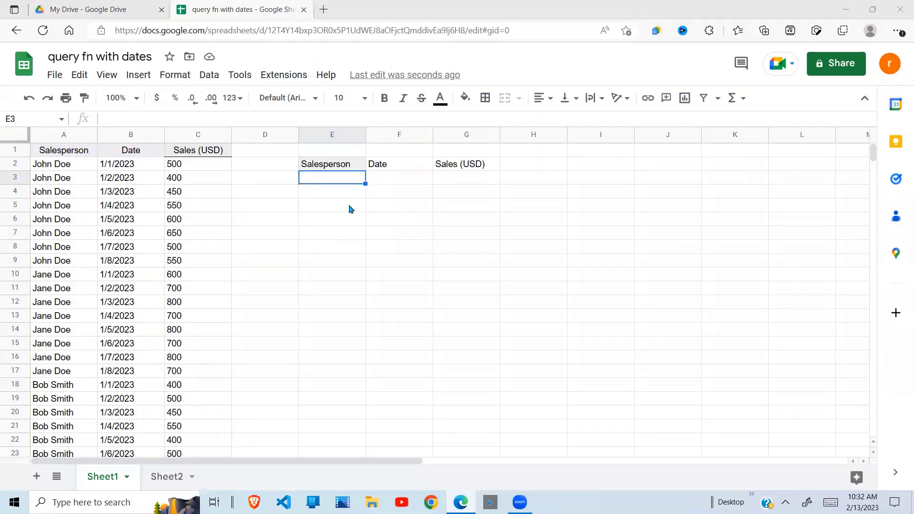
click(390, 194)
click(347, 179)
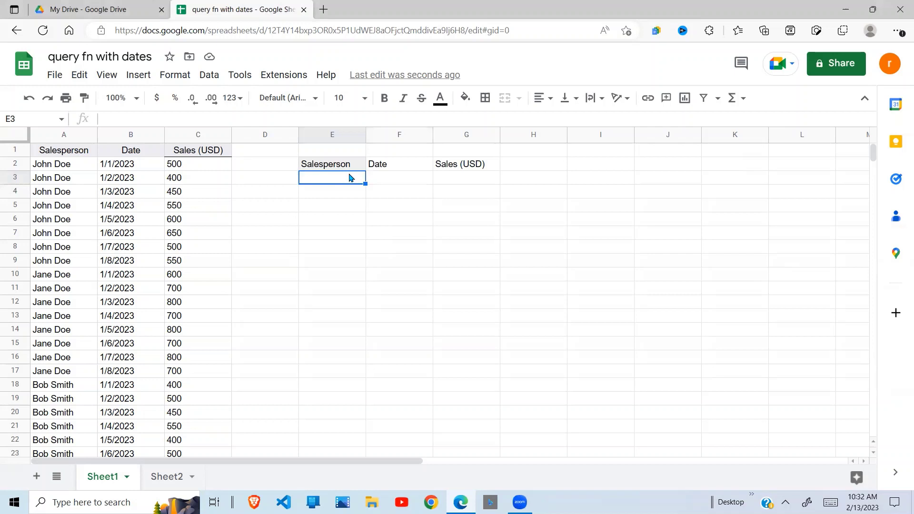
click(344, 168)
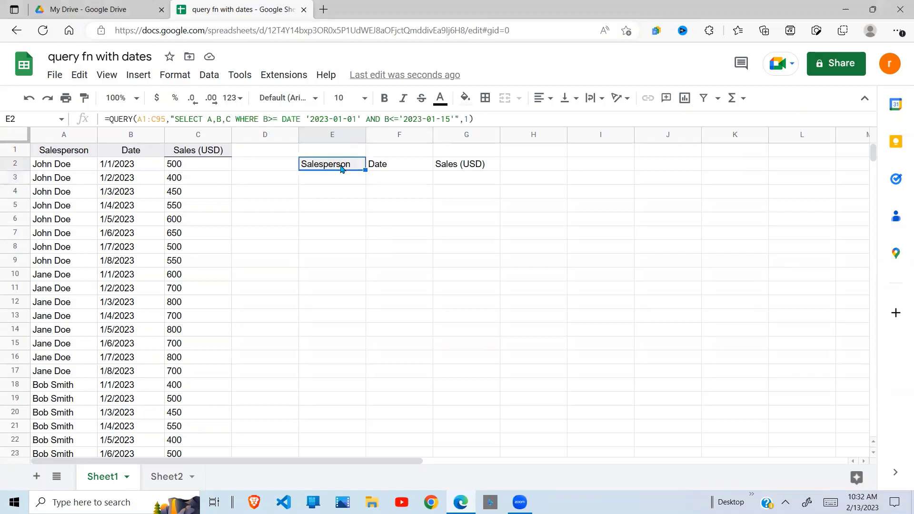
click(398, 119)
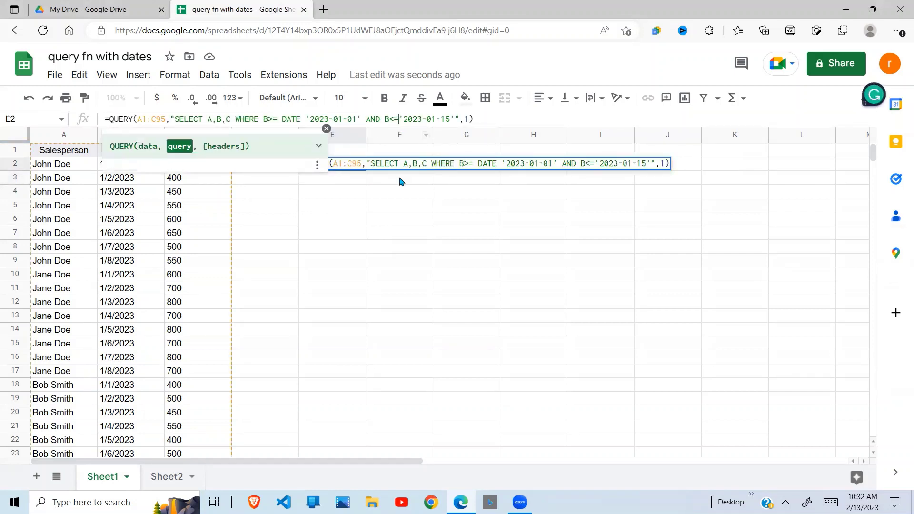
text(DATE)
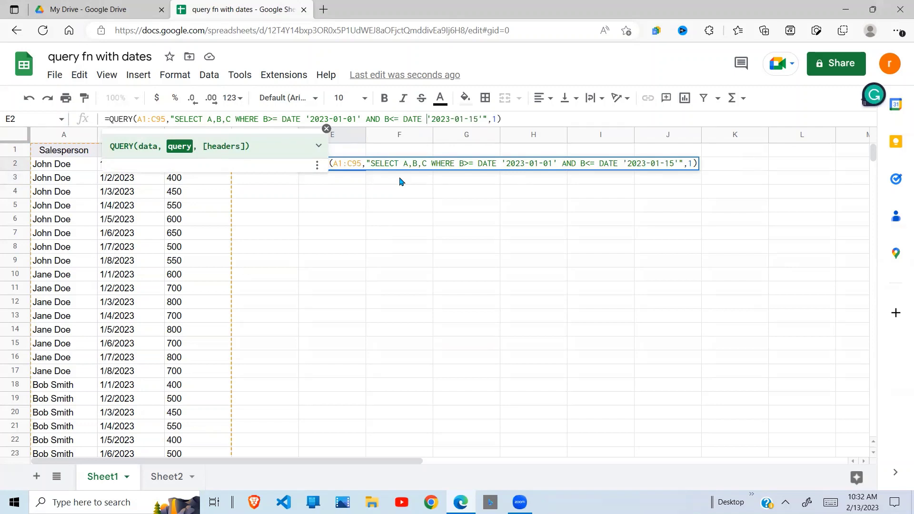
key(Return)
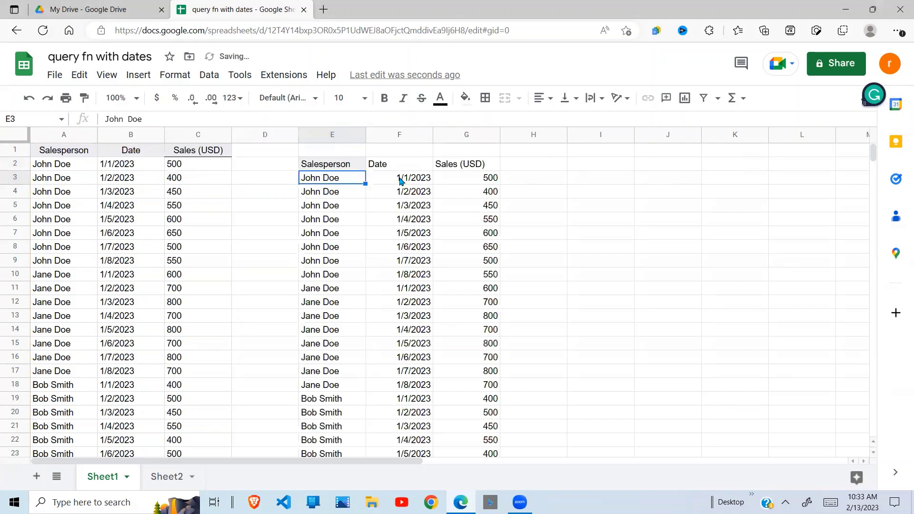
click(374, 236)
drag(425, 180, 419, 445)
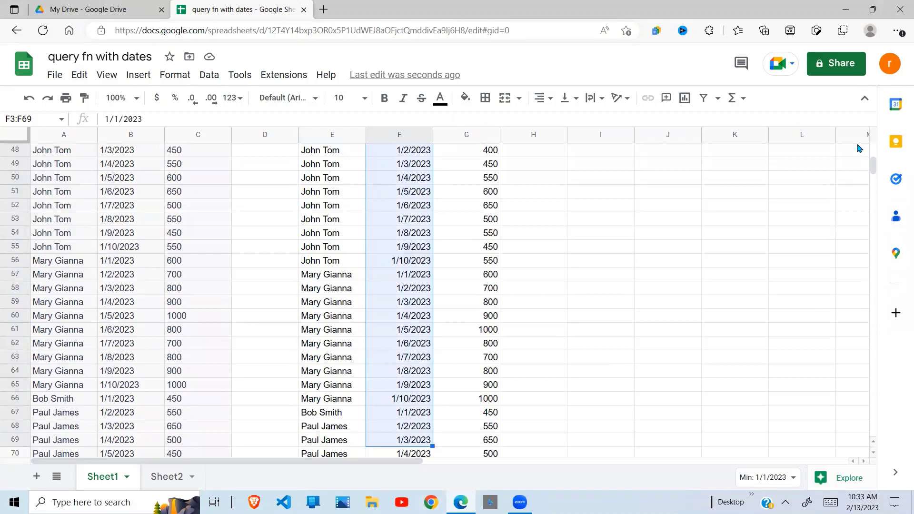
drag(869, 168, 759, 203)
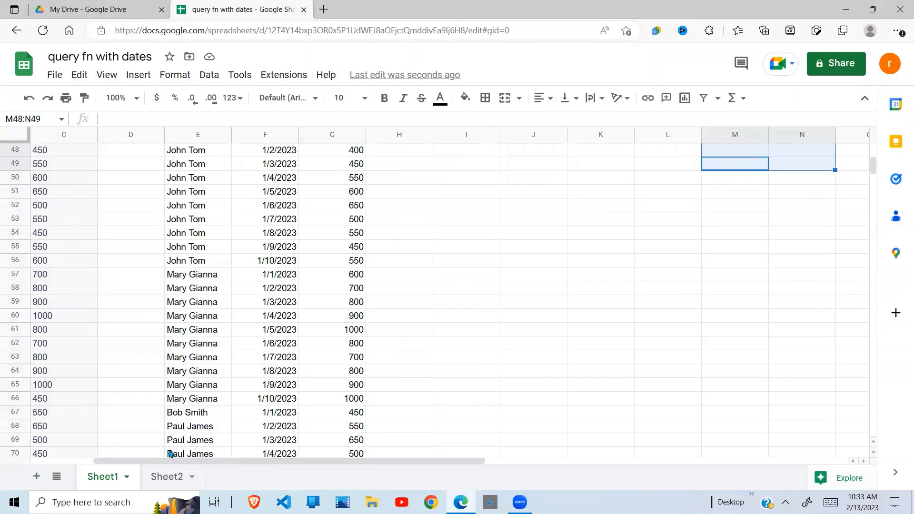
drag(873, 164, 874, 125)
click(386, 167)
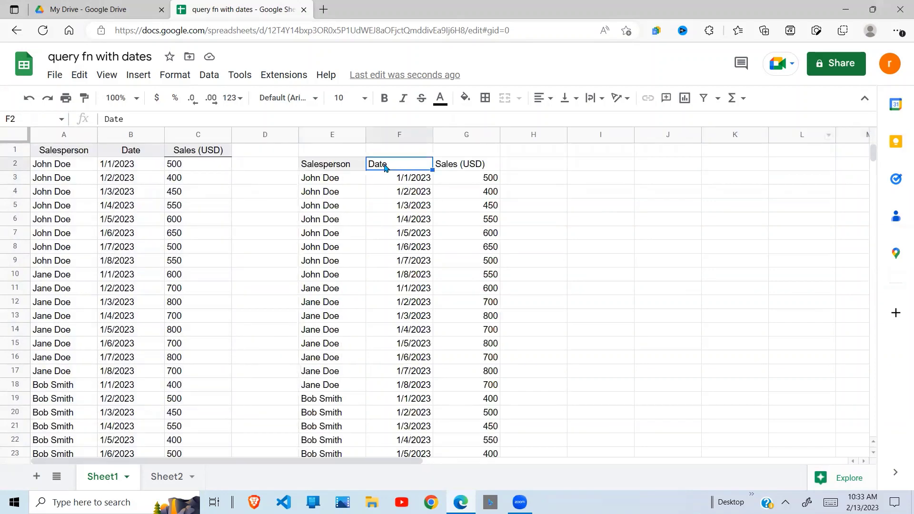
click(327, 168)
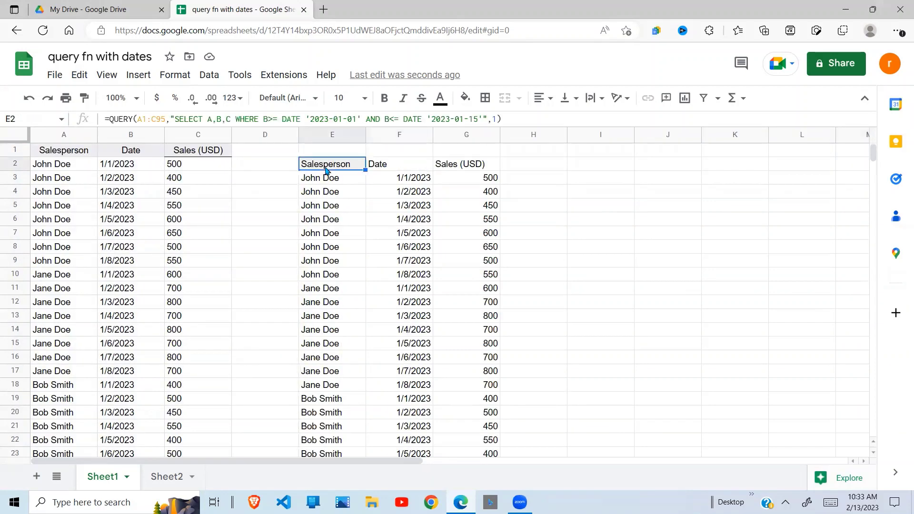
click(477, 121)
key(BackSpace)
key(BackSpace)
text(02)
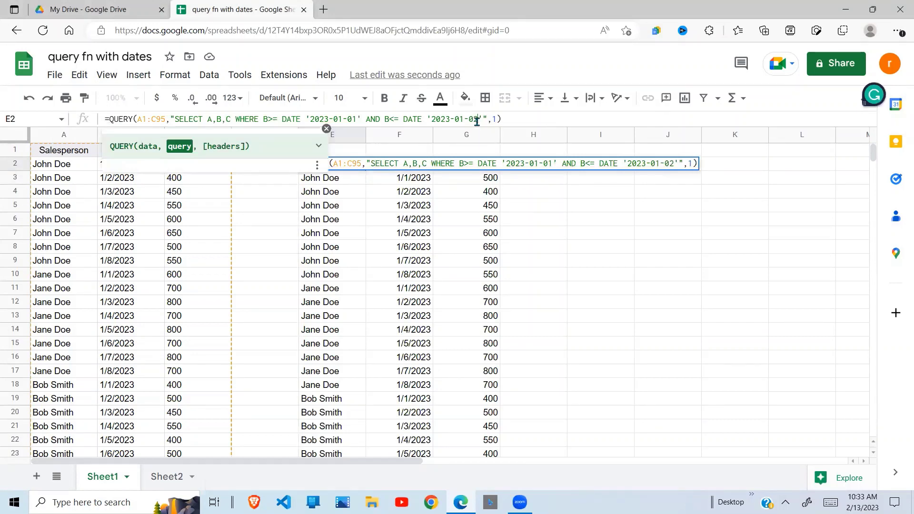
key(Return)
click(420, 261)
drag(419, 178, 418, 357)
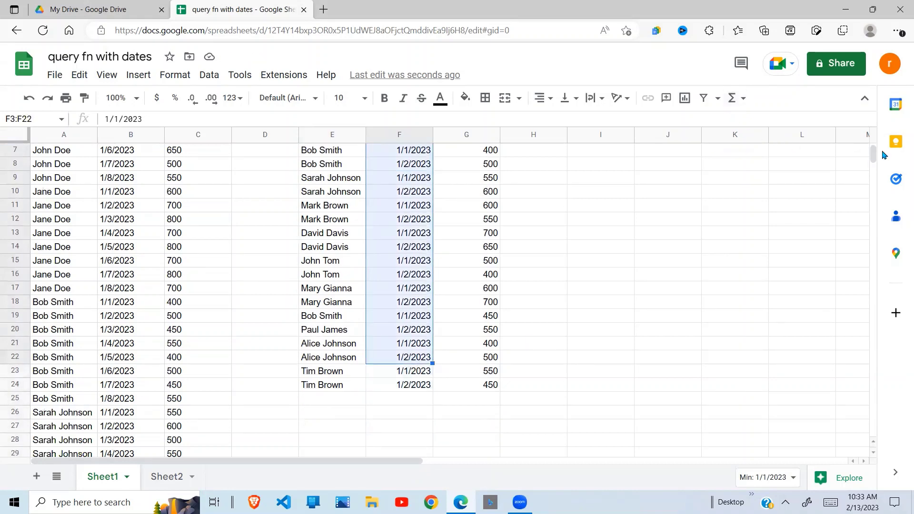
scroll(876, 155, up, 2)
click(410, 247)
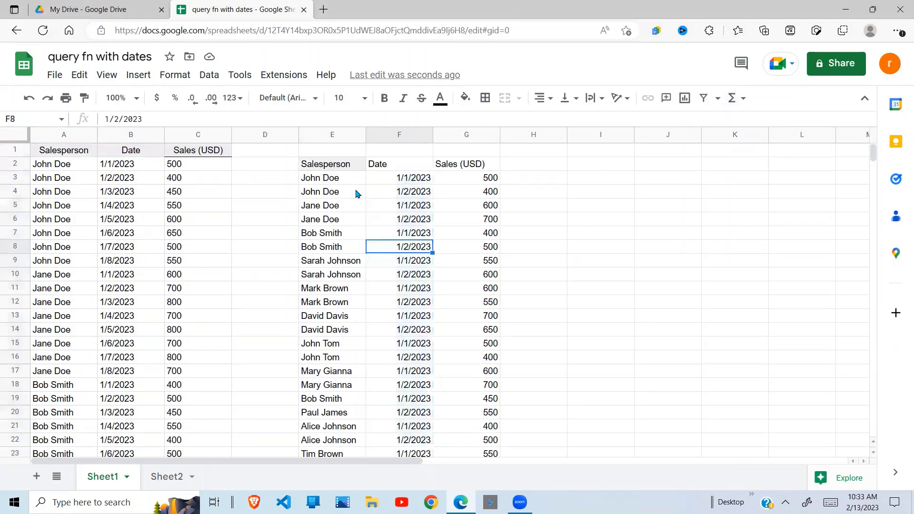
click(332, 164)
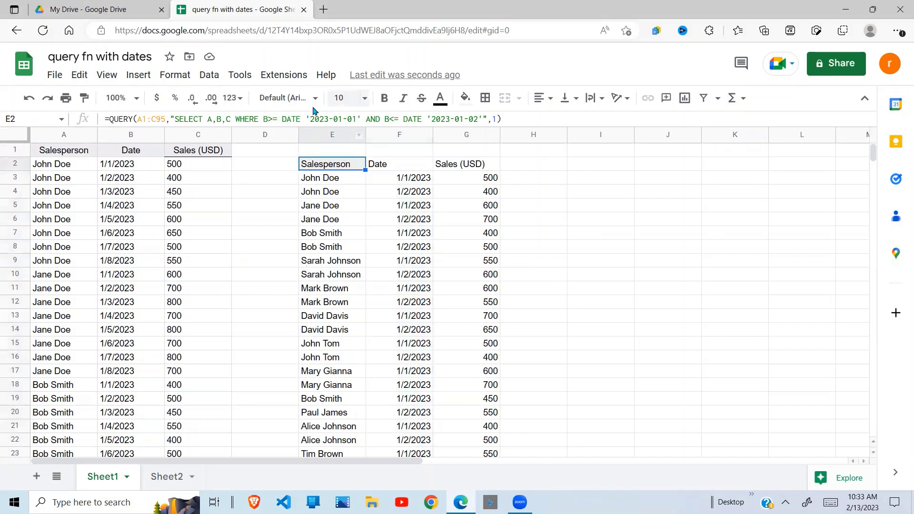
drag(306, 119, 361, 119)
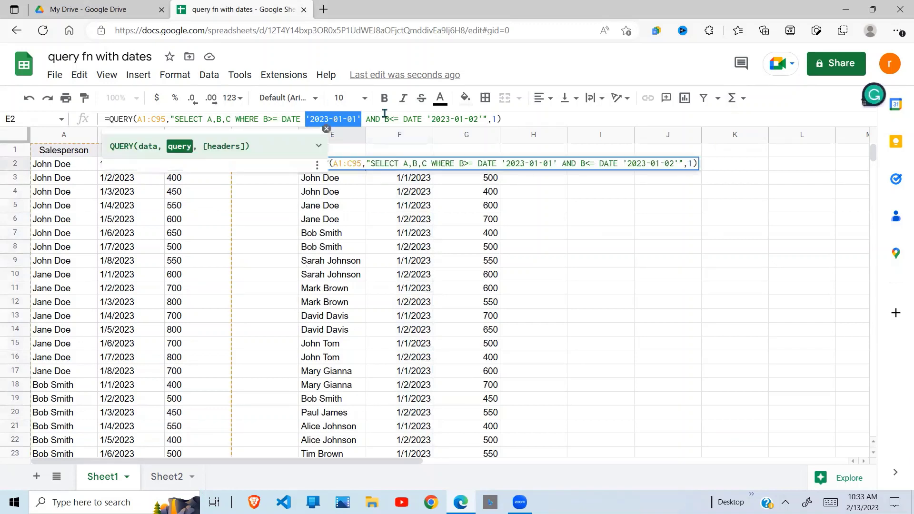
drag(427, 119, 478, 115)
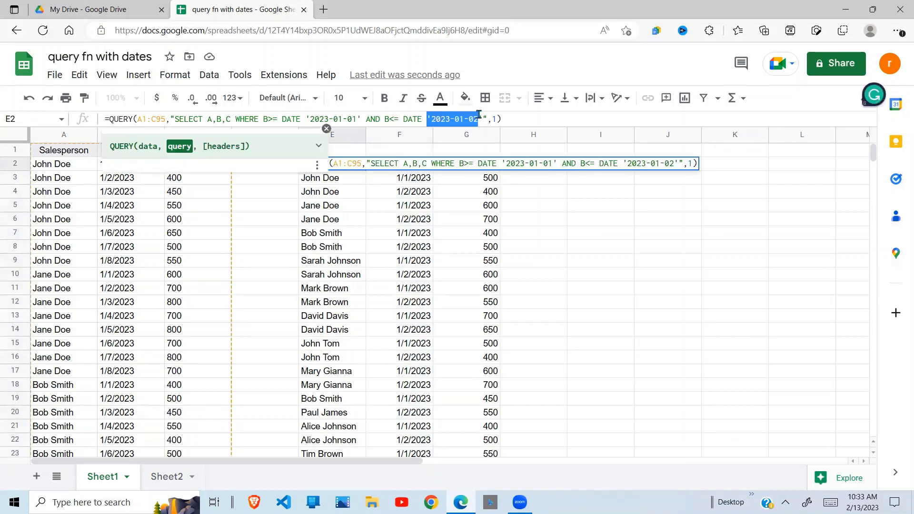
click(419, 217)
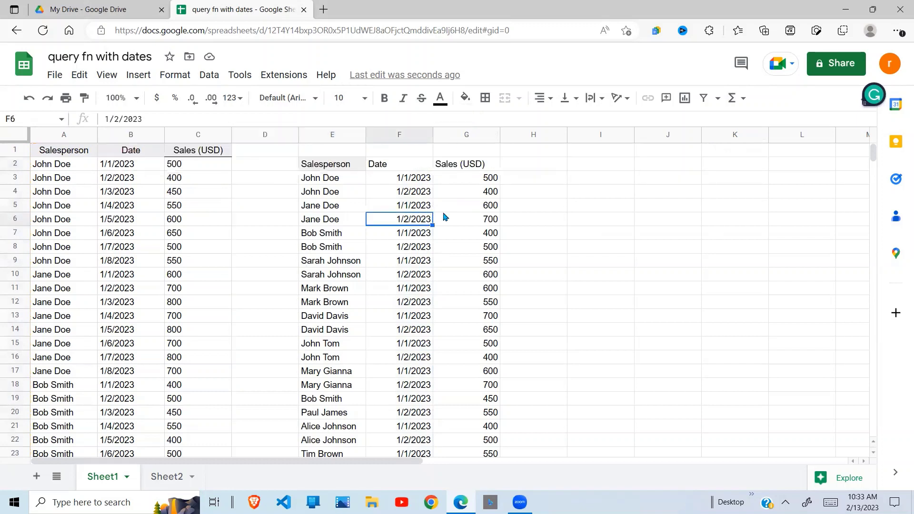
click(640, 197)
click(595, 169)
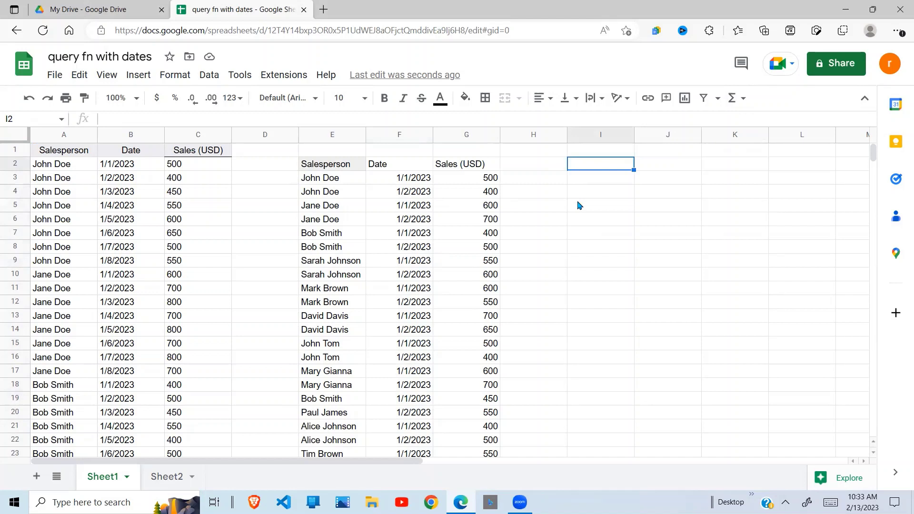
Copy the 1/1/2023 result date into I1 as the start date.
click(412, 179)
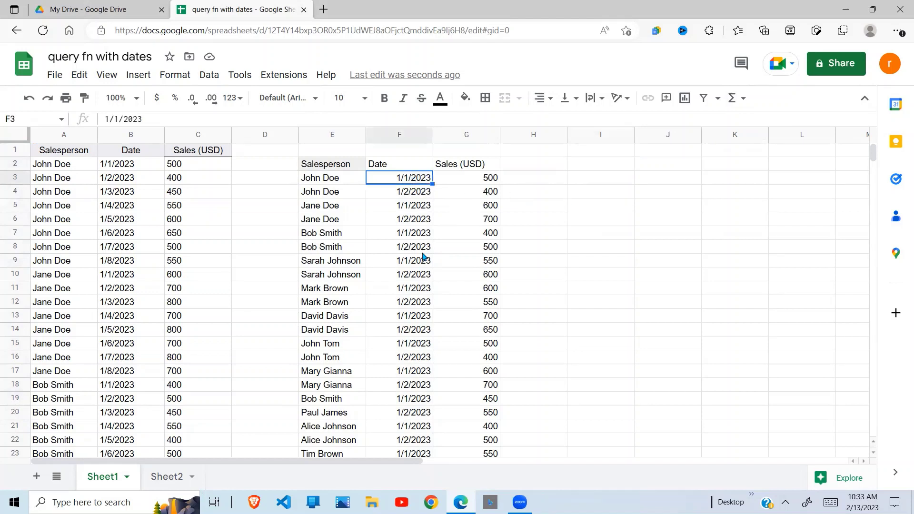
key(ctrl+c)
ctrl+click(423, 254)
click(601, 175)
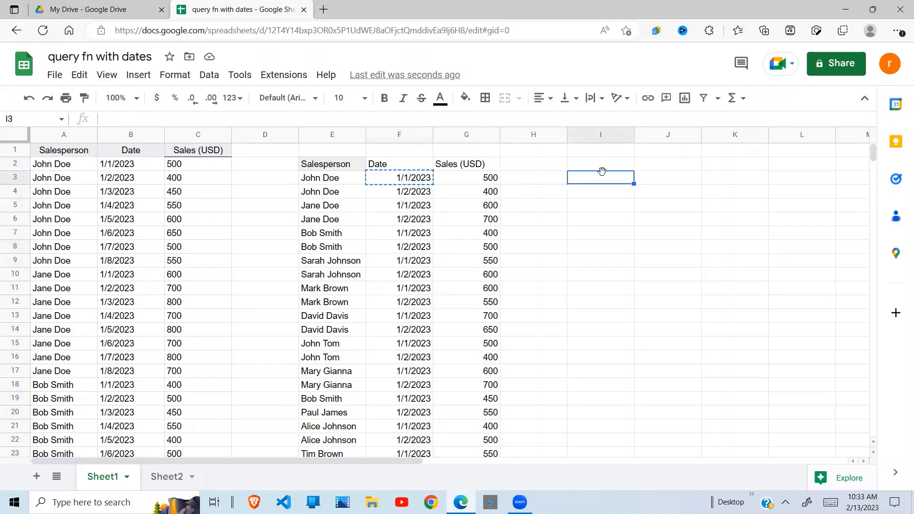
click(603, 151)
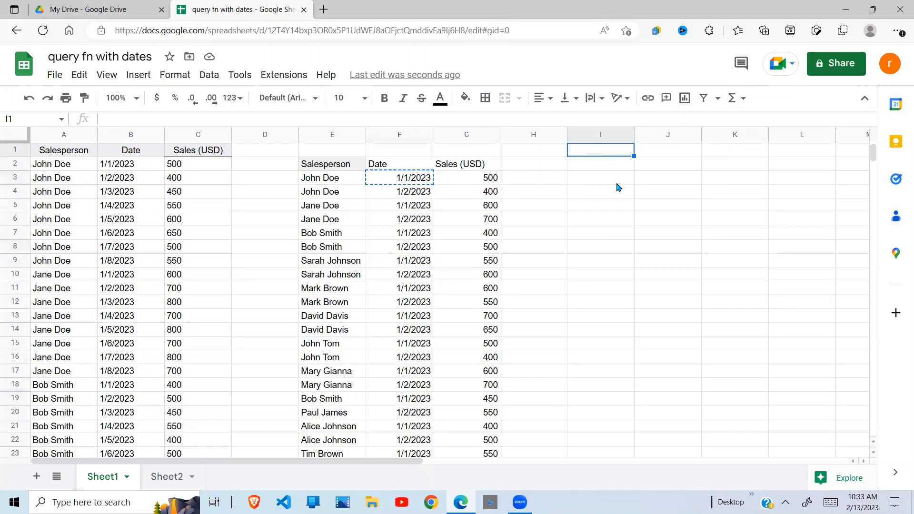
key(ctrl+v)
Copy the 1/2/2023 result date into J1 as the end date.
click(416, 193)
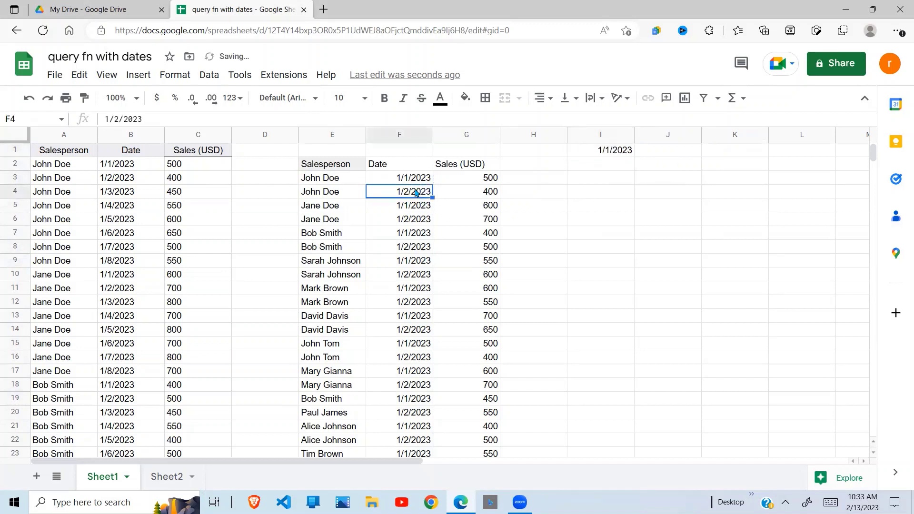
key(ctrl+c)
click(678, 153)
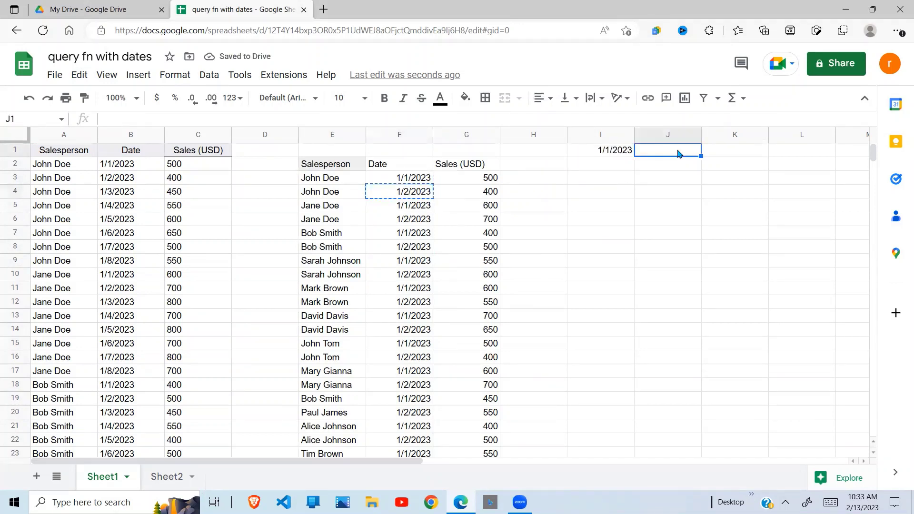
key(ctrl+v)
click(619, 288)
click(628, 220)
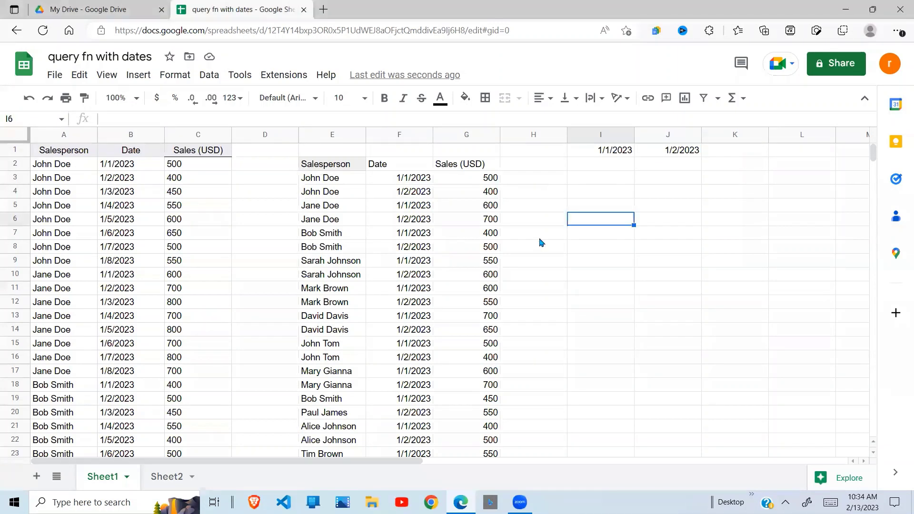
Compare E2's hard-coded query dates with the start and end dates in I1 and J1.
click(394, 225)
click(342, 167)
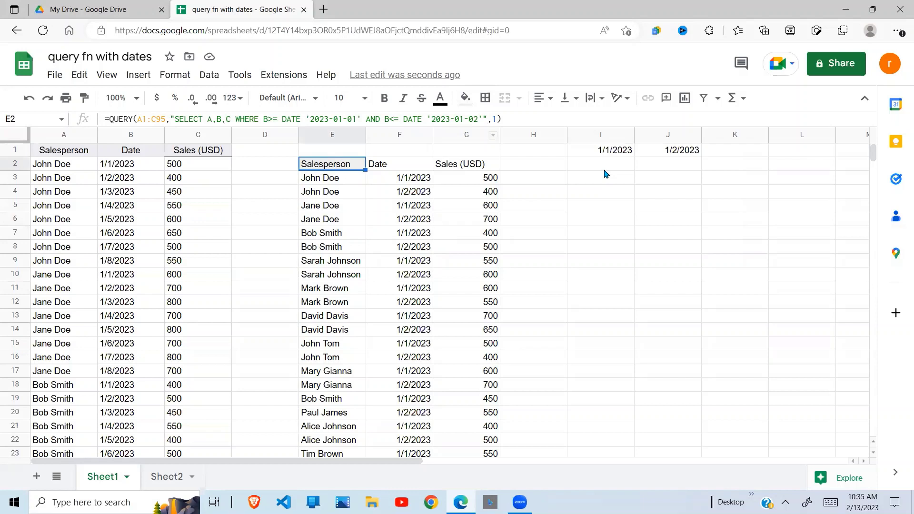
click(628, 152)
click(666, 151)
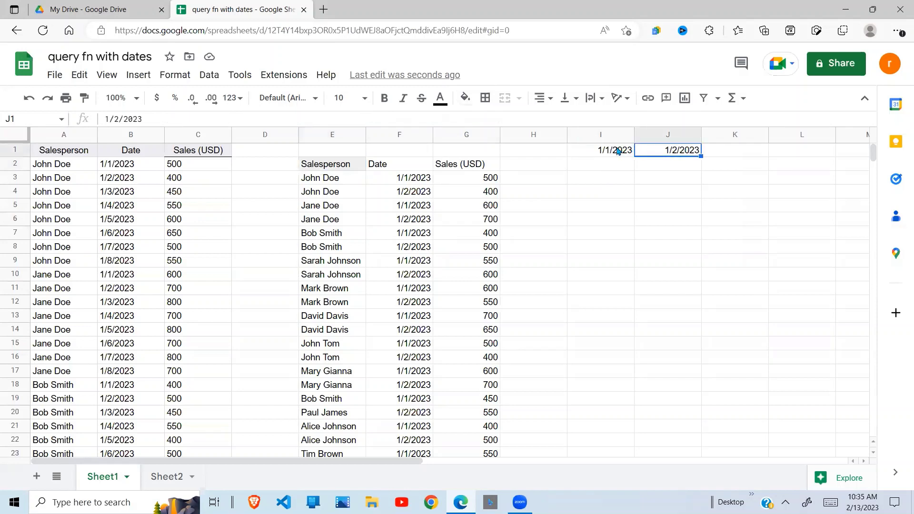
click(619, 152)
click(669, 152)
click(616, 153)
click(666, 153)
click(614, 154)
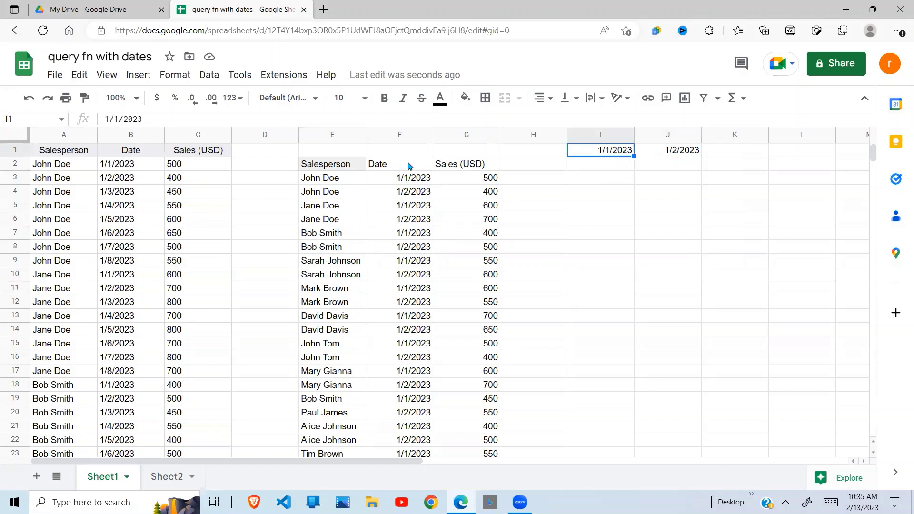
click(376, 165)
click(333, 168)
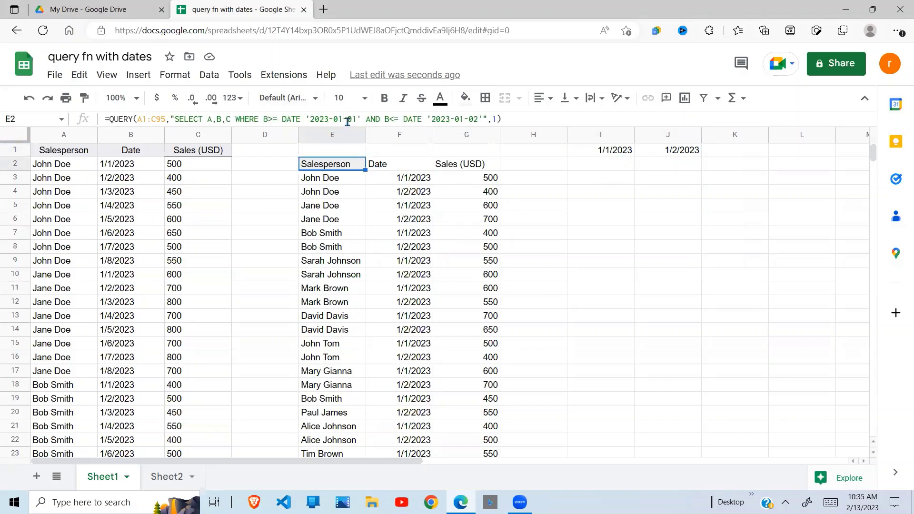
click(614, 153)
click(664, 153)
click(611, 151)
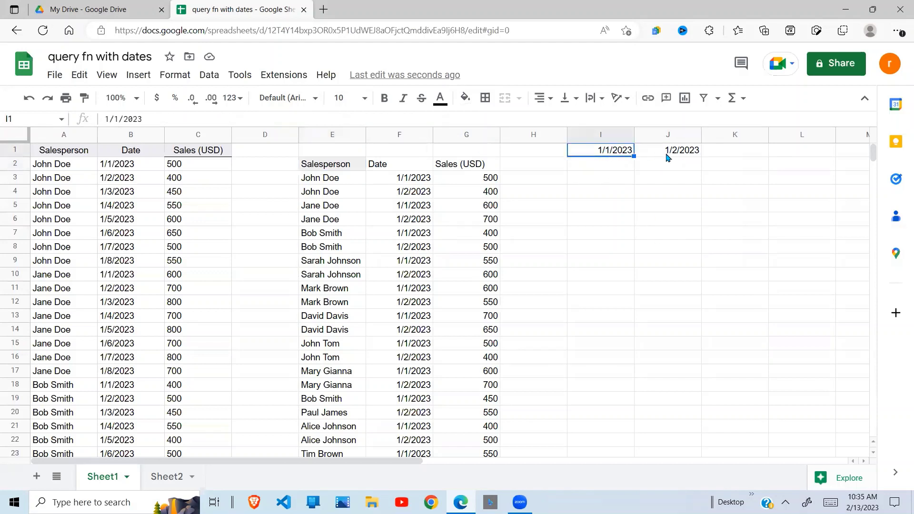
click(666, 154)
click(601, 153)
click(681, 150)
click(607, 151)
click(662, 151)
click(601, 152)
Enter =TEXT(I1,"yyyy-mm-dd") in I3 to show 2023-01-01.
click(619, 181)
text(=)
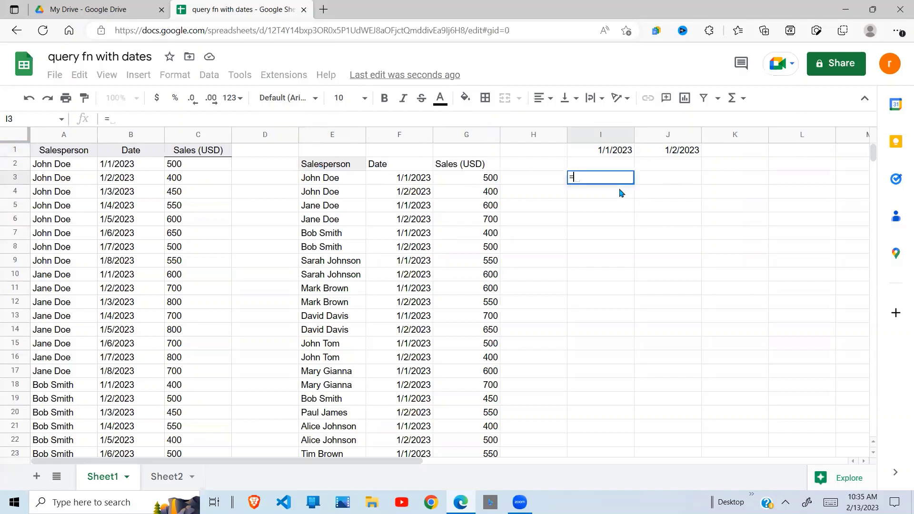
text(TE)
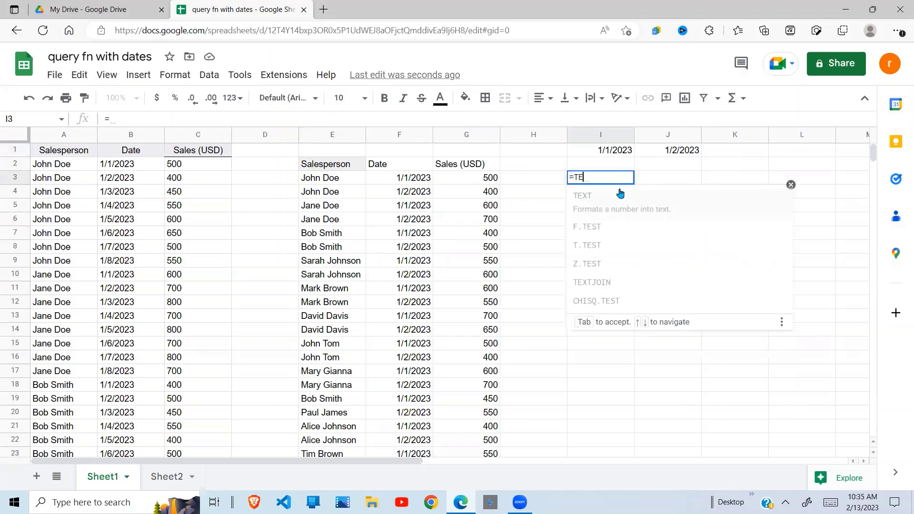
text(XT()
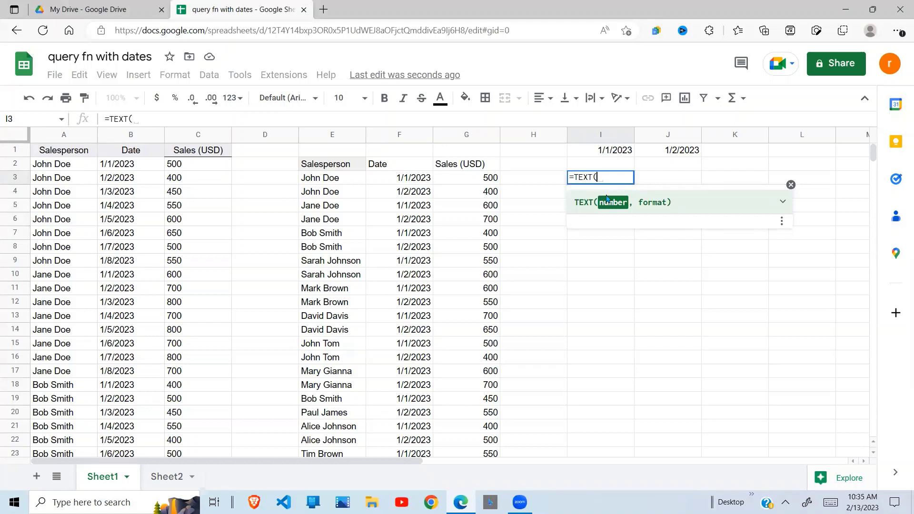
click(627, 157)
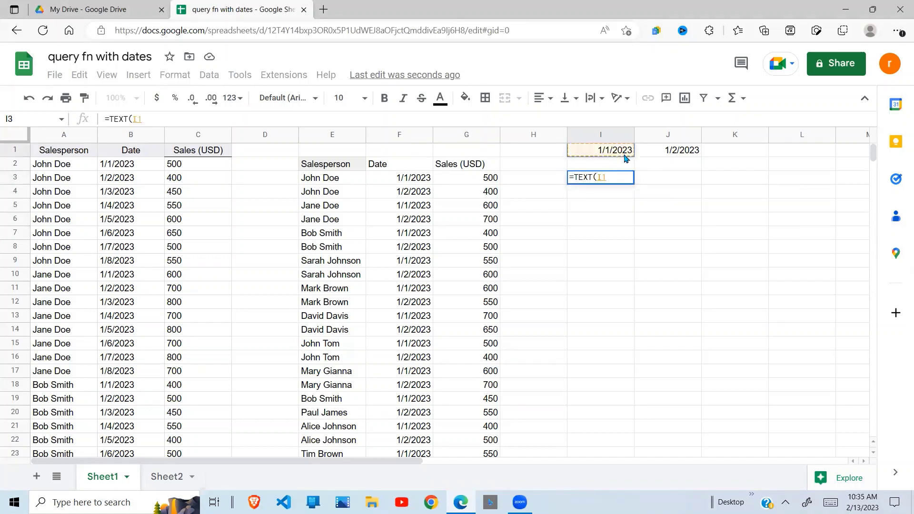
text(,)
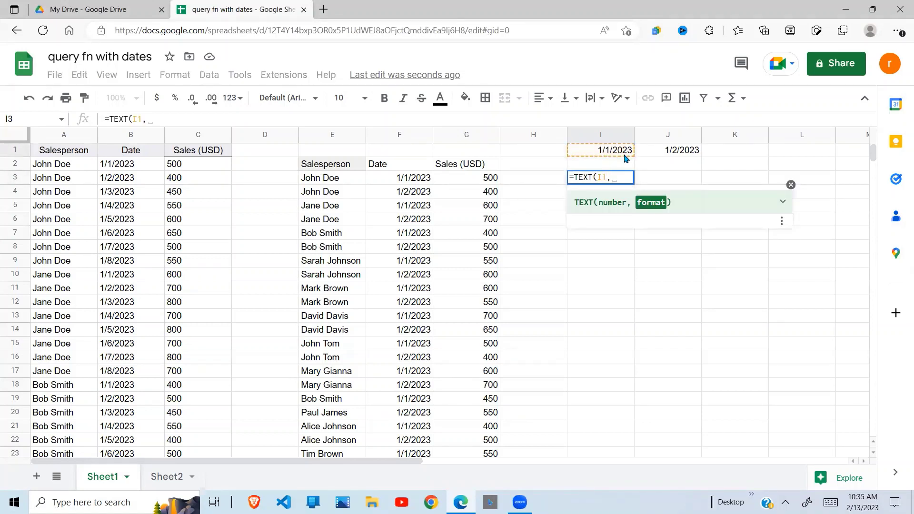
text("yyy)
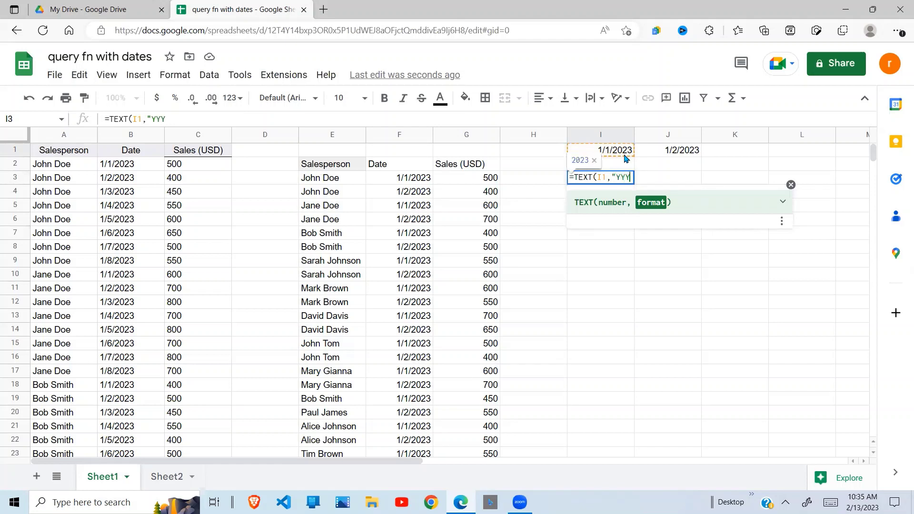
key(BackSpace)
key(BackSpace)
key(BackSpace)
text(yyyy-mm)
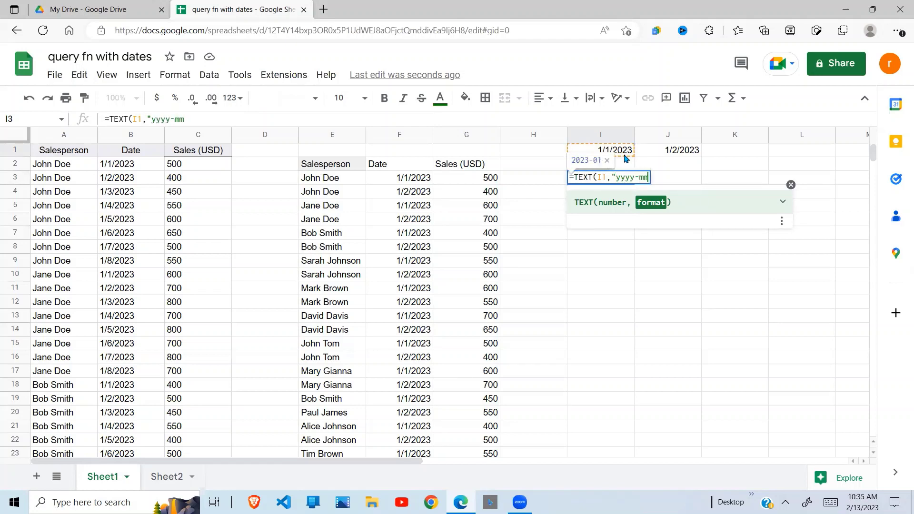
text(-dd"))
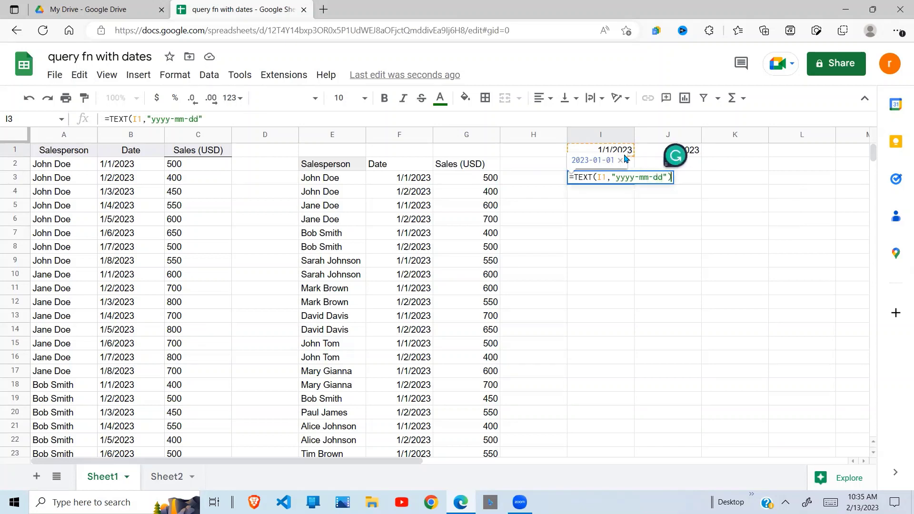
key(Return)
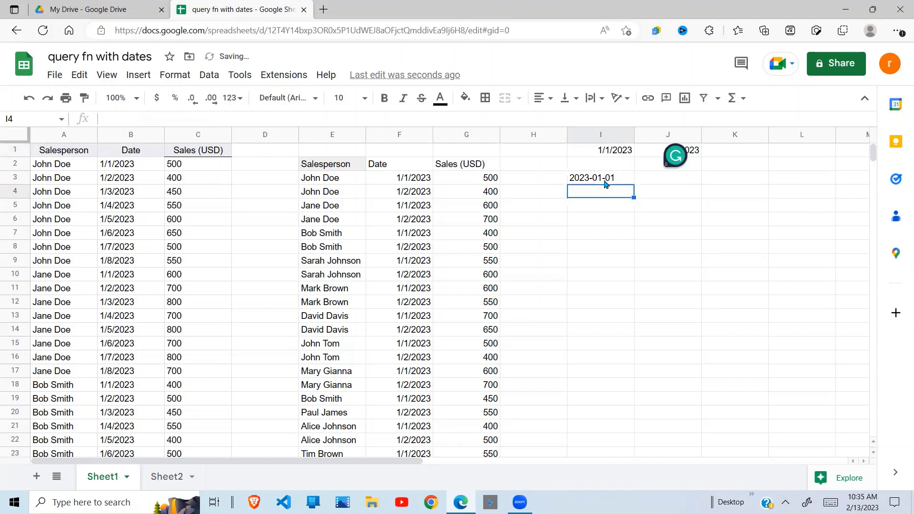
Copy I3's TEXT formula into J3 so it shows 2023-01-02.
click(607, 182)
click(615, 151)
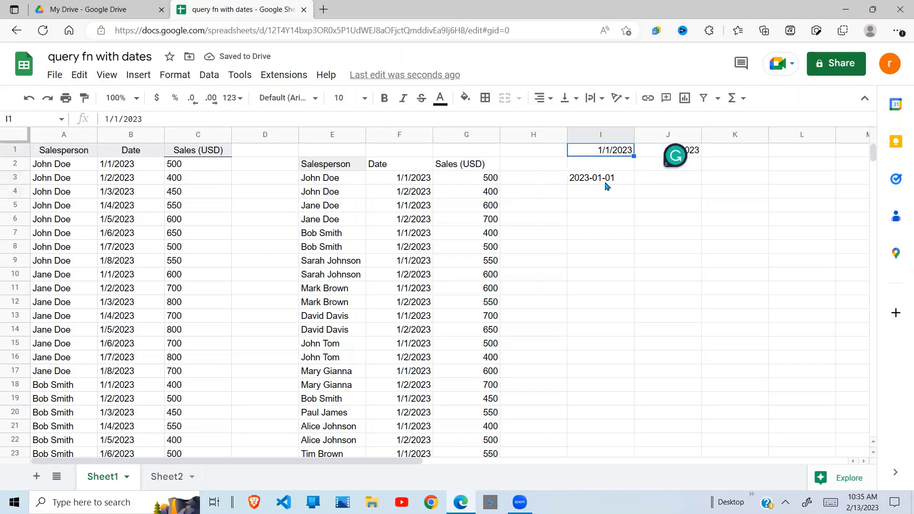
click(615, 183)
key(ctrl+c)
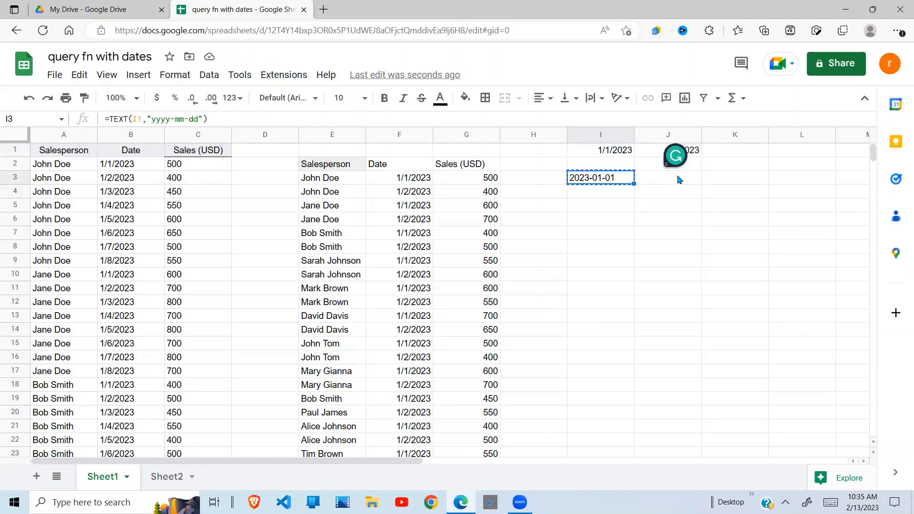
click(679, 180)
key(ctrl+v)
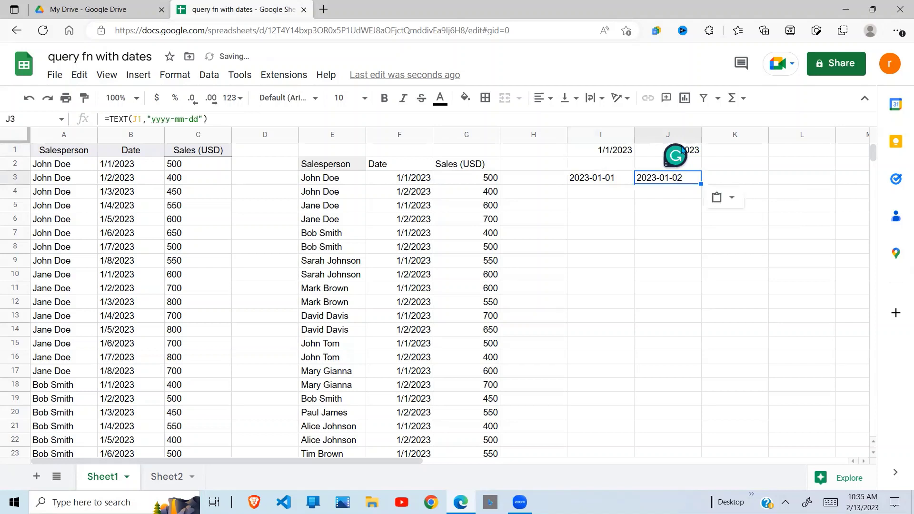
click(688, 151)
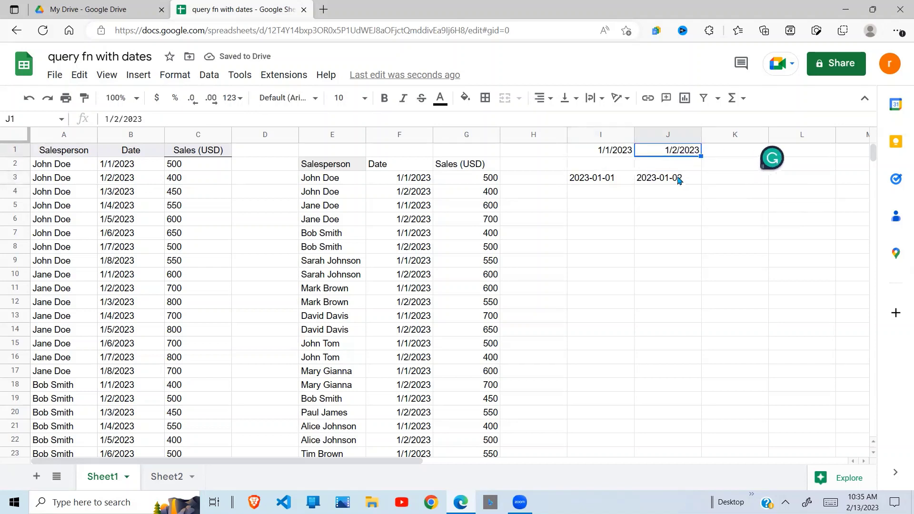
click(679, 180)
click(604, 183)
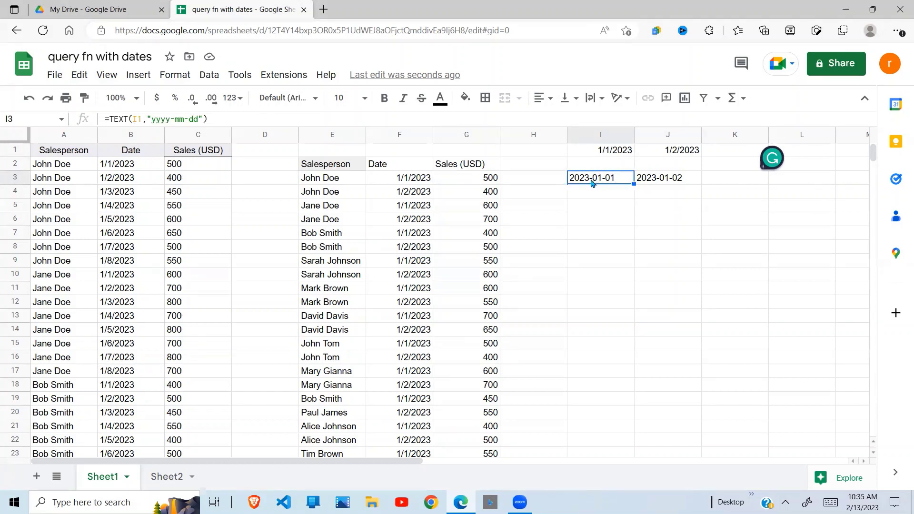
Copy the TEXT(I1,"yyyy-mm-dd") expression from I3's formula.
click(652, 180)
click(596, 182)
click(327, 168)
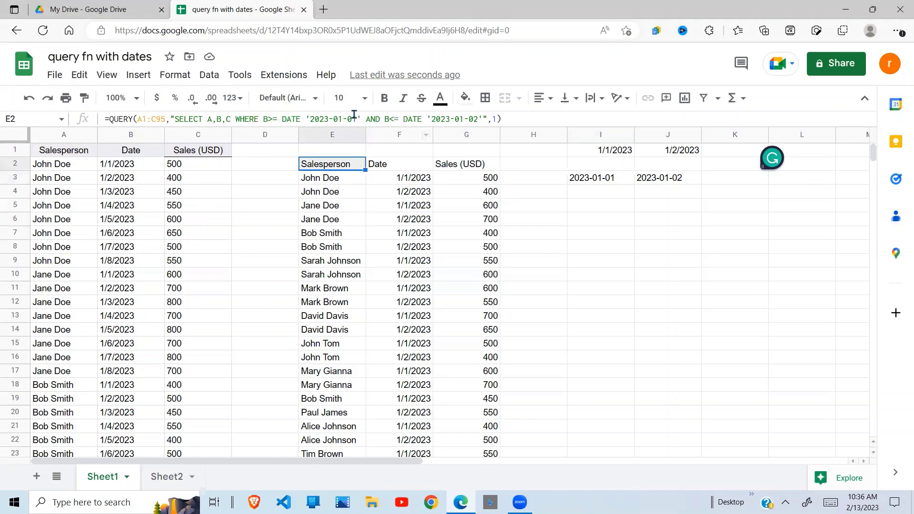
click(603, 185)
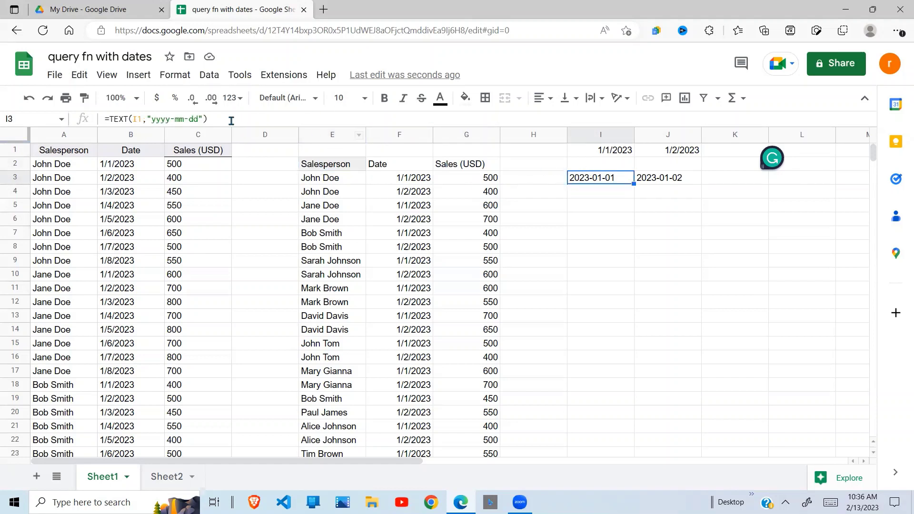
click(210, 119)
drag(210, 118, 117, 122)
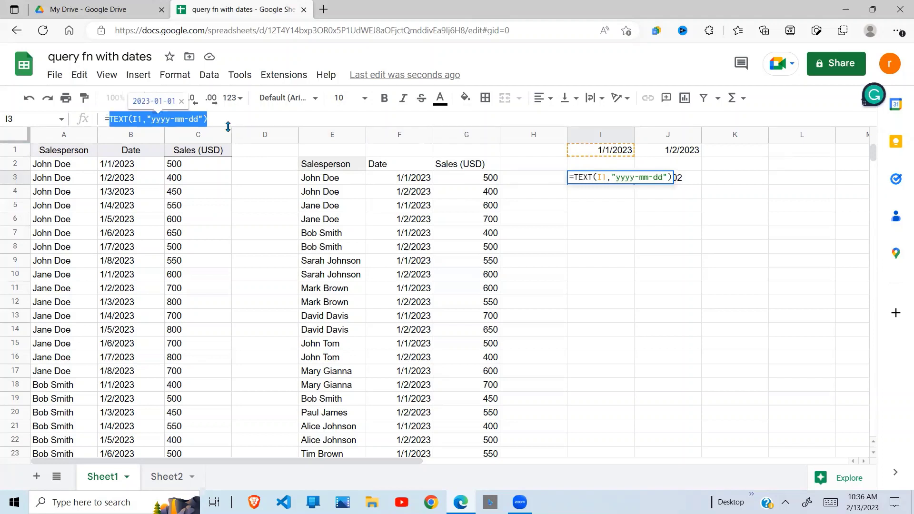
key(Escape)
Replace E2's start date literal with '"&TEXT(I1,"yyyy-mm-dd")&"'.
click(350, 166)
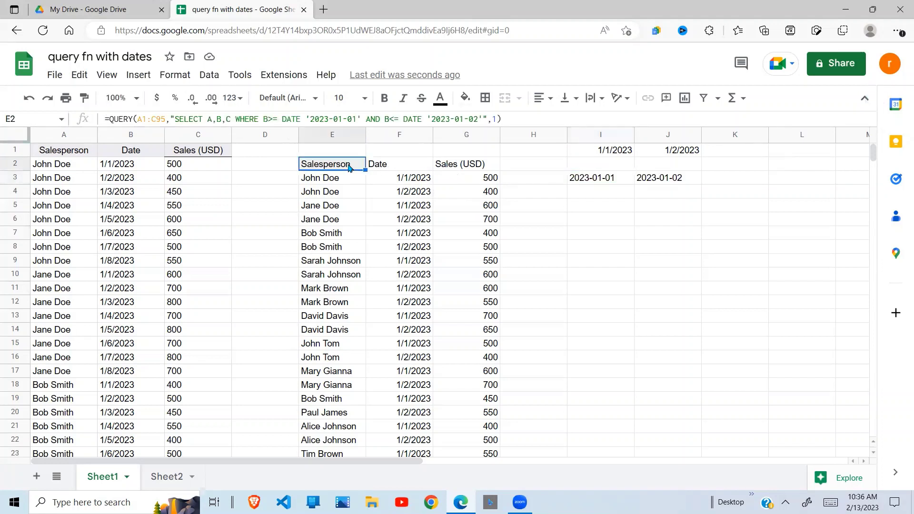
click(356, 119)
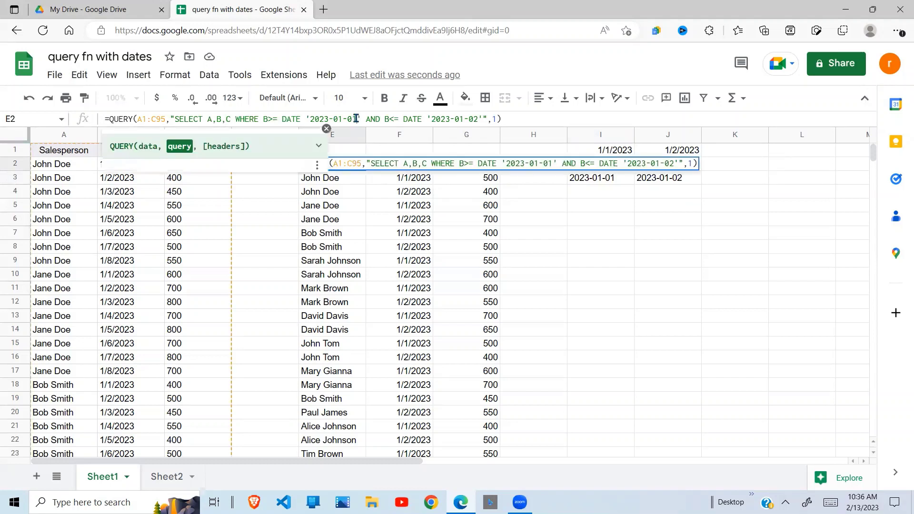
key(BackSpace)
key(BackSpace)
key(BackSpace)
key(BackSpace)
key(BackSpace)
key(BackSpace)
key(BackSpace)
key(BackSpace)
key(BackSpace)
key(BackSpace)
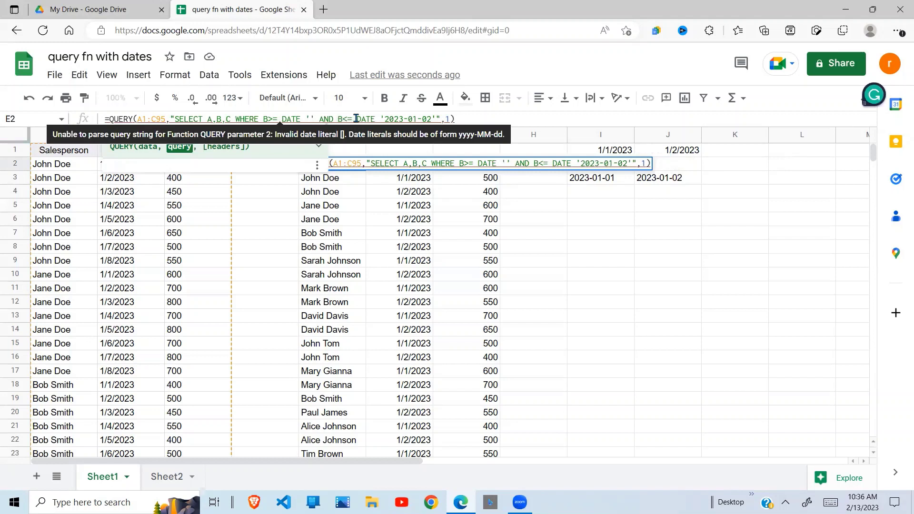
text("")
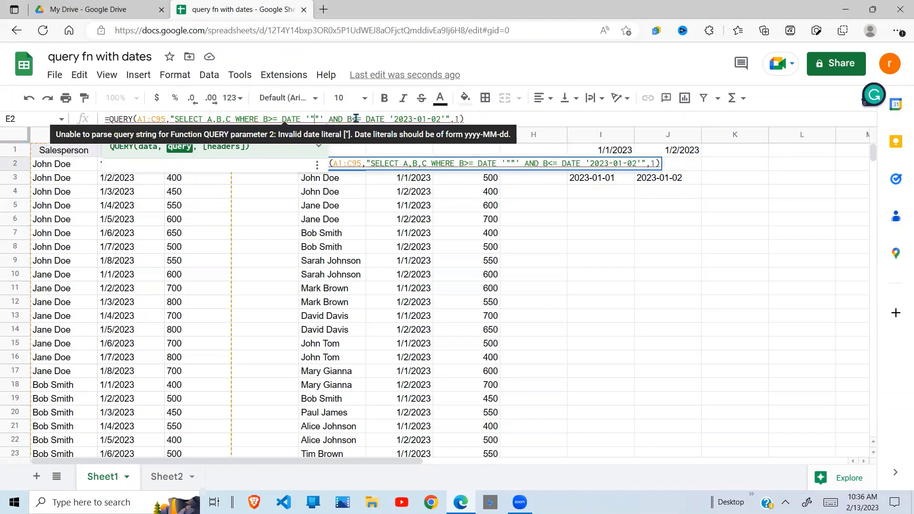
text(&&)
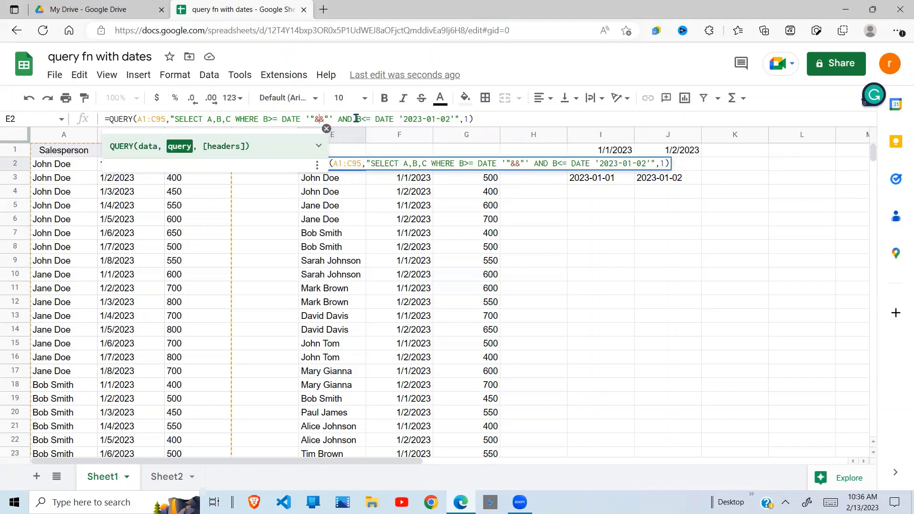
key(ctrl+v)
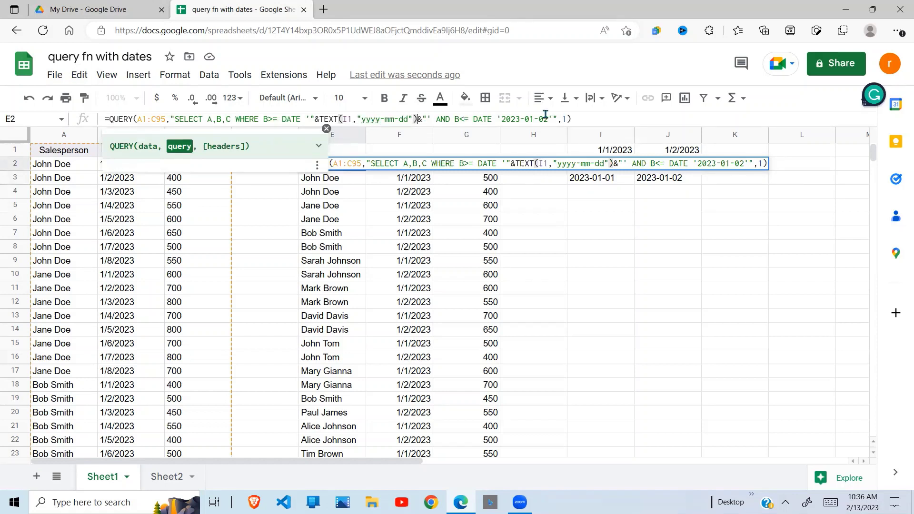
Replace E2's end date literal with '"&TEXT(J1,"yyyy-mm-dd")&"'.
key(BackSpace)
key(BackSpace)
key(BackSpace)
key(BackSpace)
key(BackSpace)
key(BackSpace)
key(BackSpace)
key(BackSpace)
key(BackSpace)
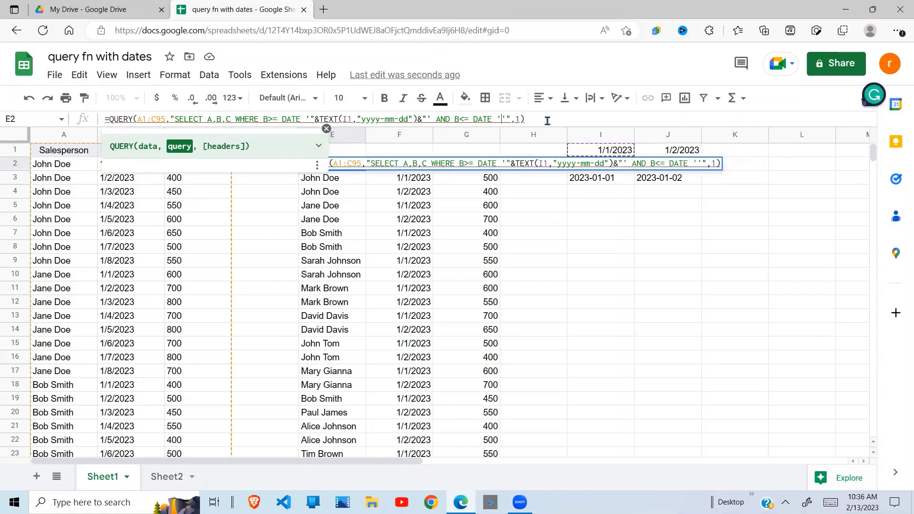
text("")
text(&&)
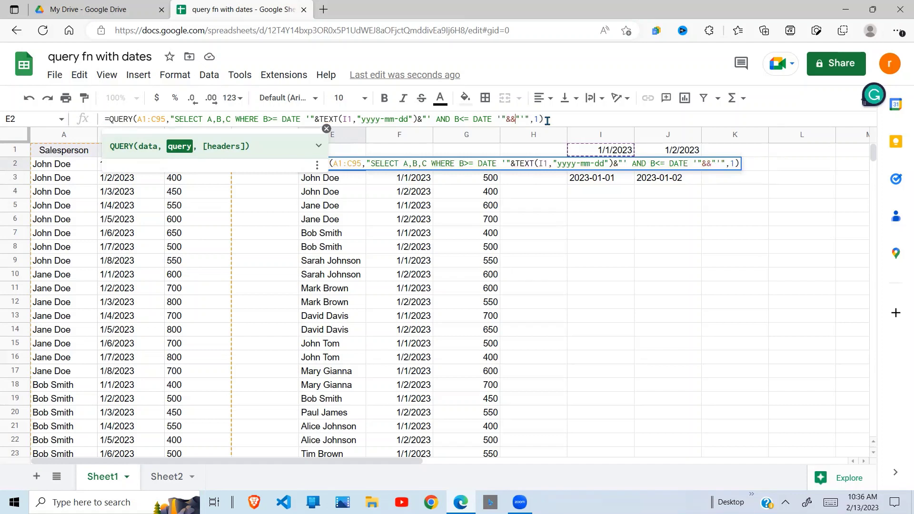
key(ctrl+v)
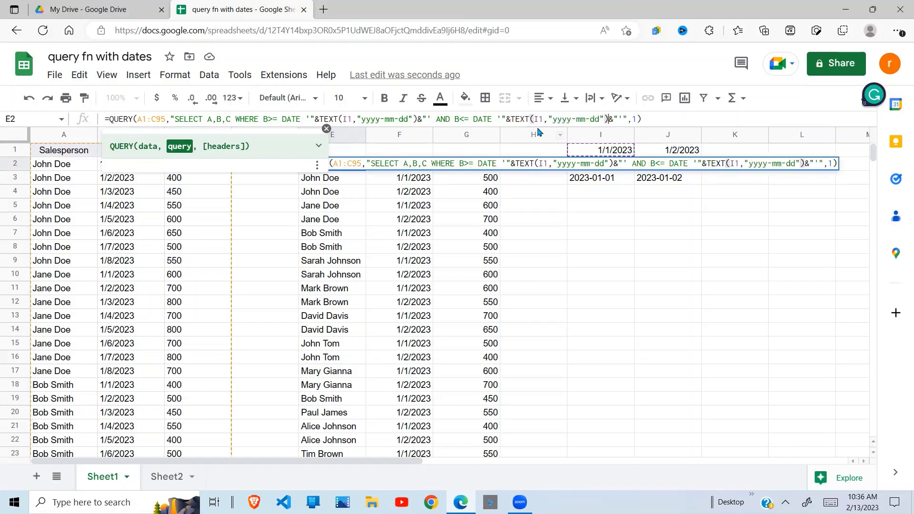
click(538, 119)
key(BackSpace)
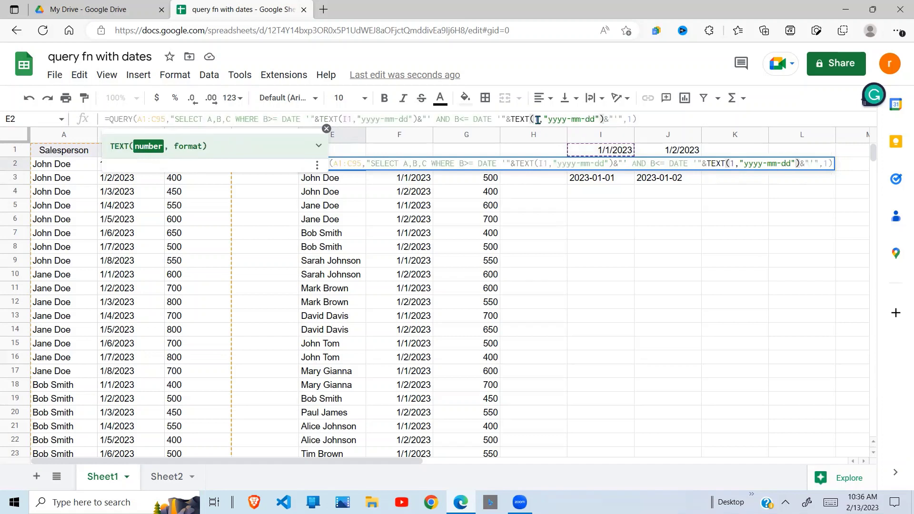
Confirm the updated QUERY formula, then review the I3 TEXT formula, result dates and J1 end date.
text(J)
key(Return)
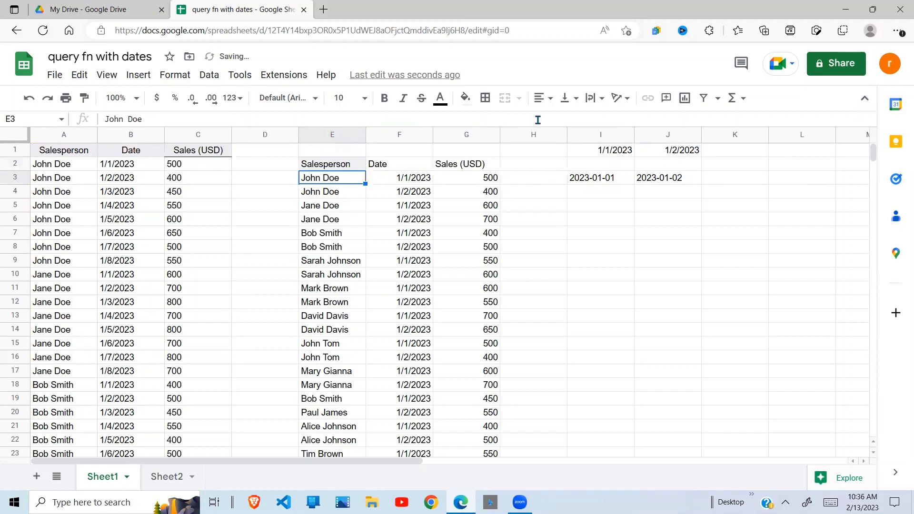
click(612, 179)
click(397, 190)
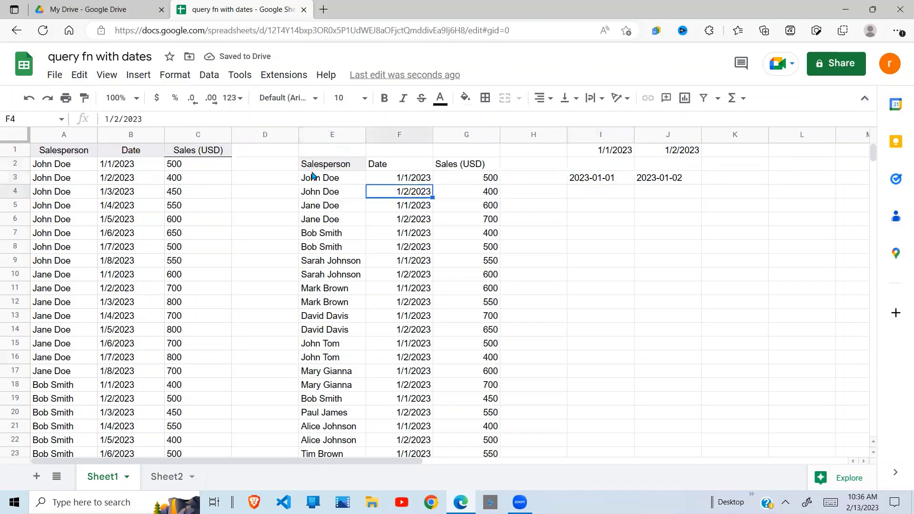
click(612, 179)
click(675, 152)
Copy the start date from I1 into J1 and check the query's result dates.
click(630, 155)
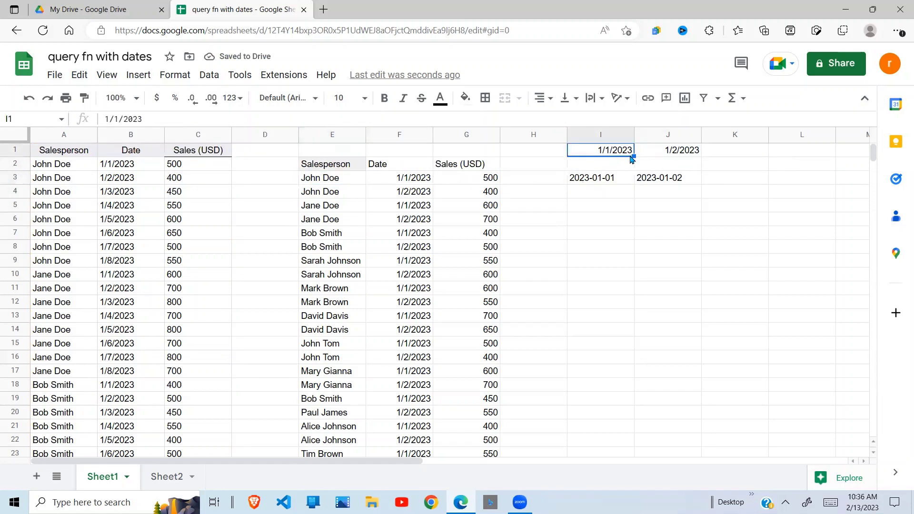
key(ctrl+c)
click(669, 150)
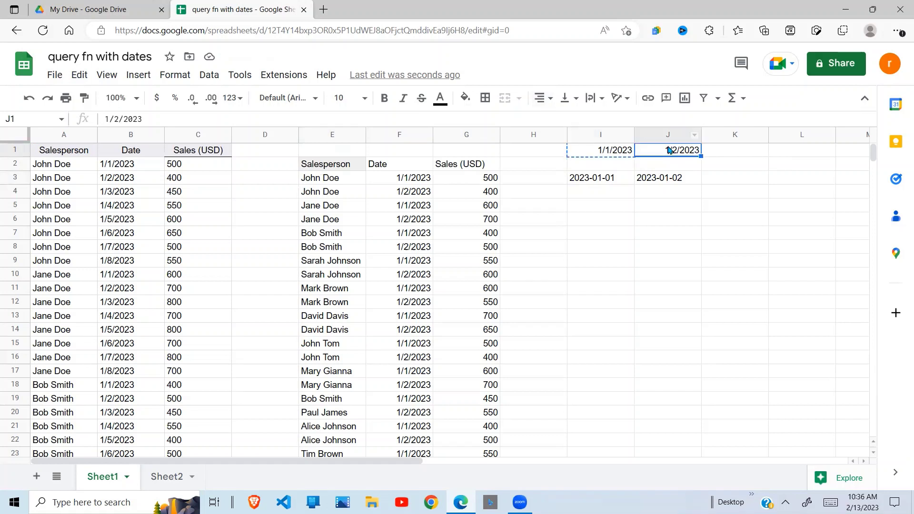
key(ctrl+v)
click(591, 167)
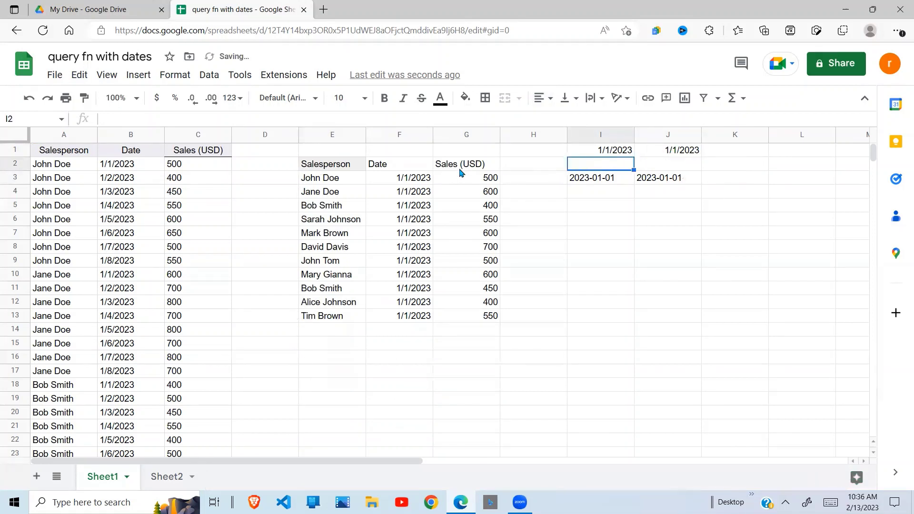
click(422, 179)
click(596, 151)
click(686, 150)
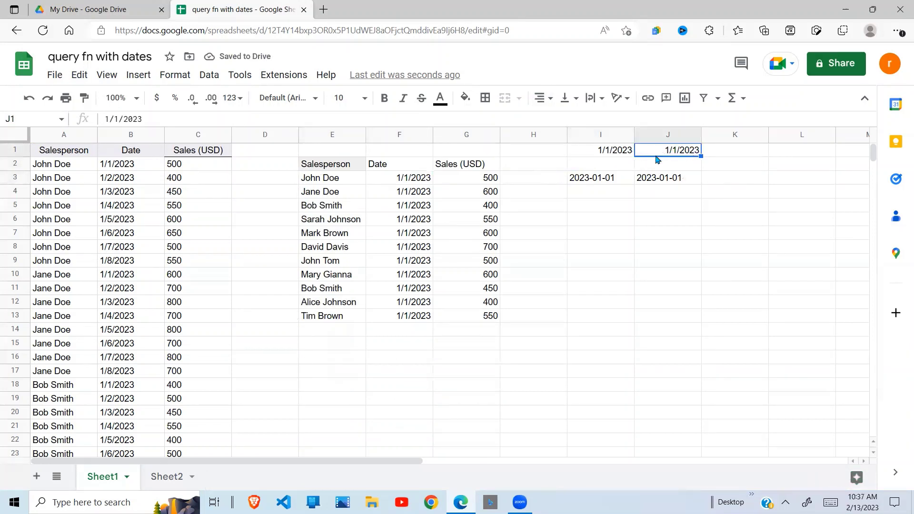
drag(422, 179, 420, 329)
Change both I1 and J1 to 1/2/2023 and check the minimum result date.
click(628, 152)
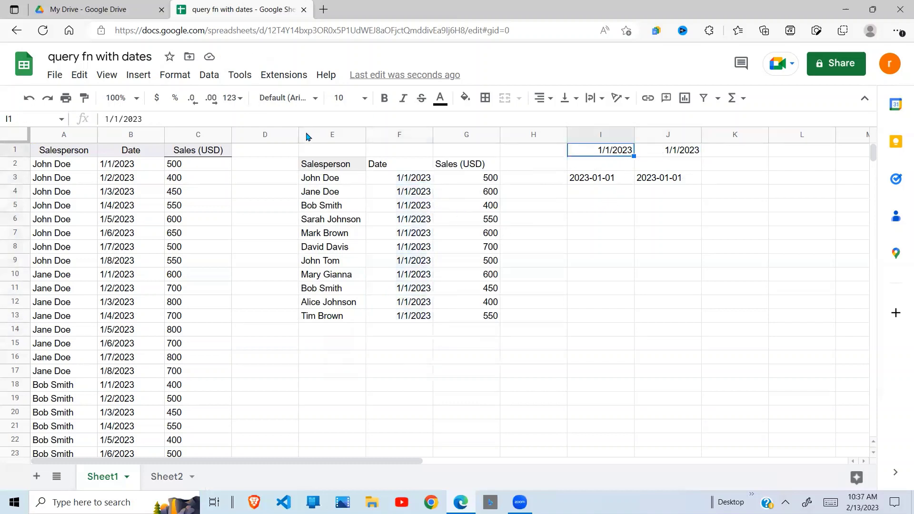
double_click(118, 121)
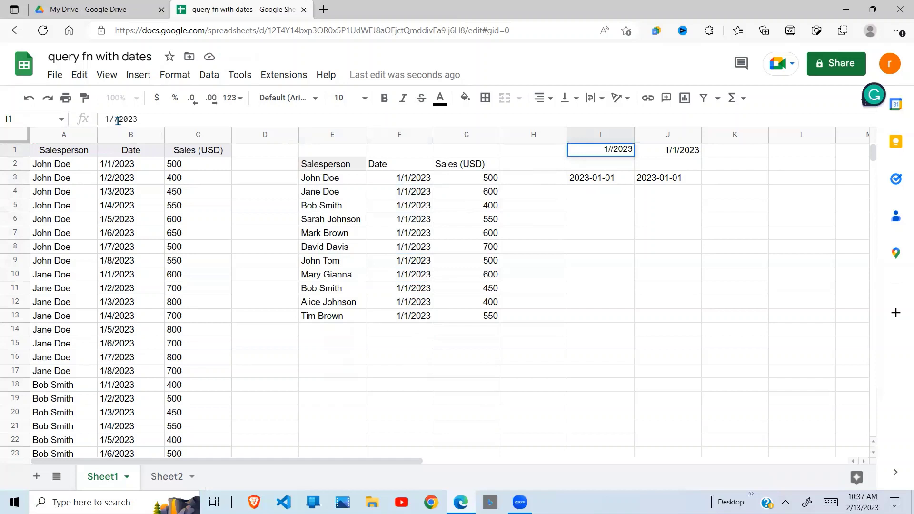
text(2)
click(690, 150)
double_click(117, 120)
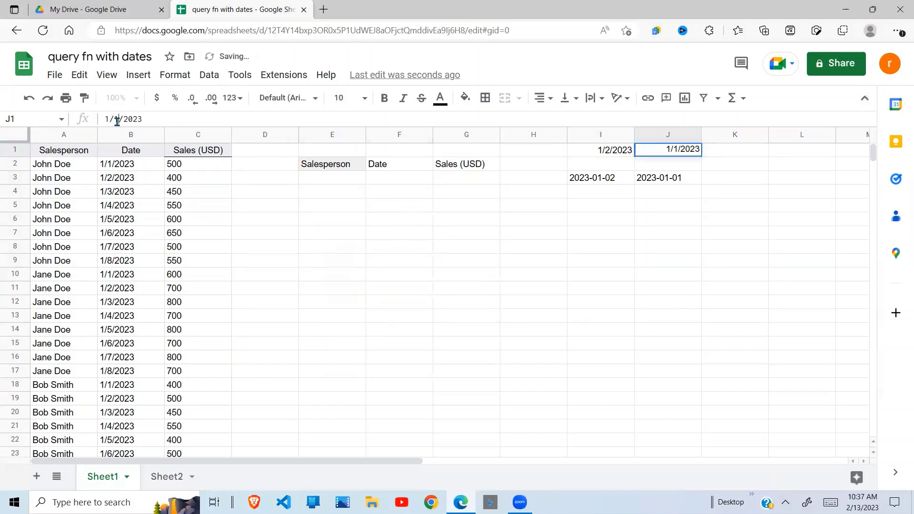
text(2)
key(Return)
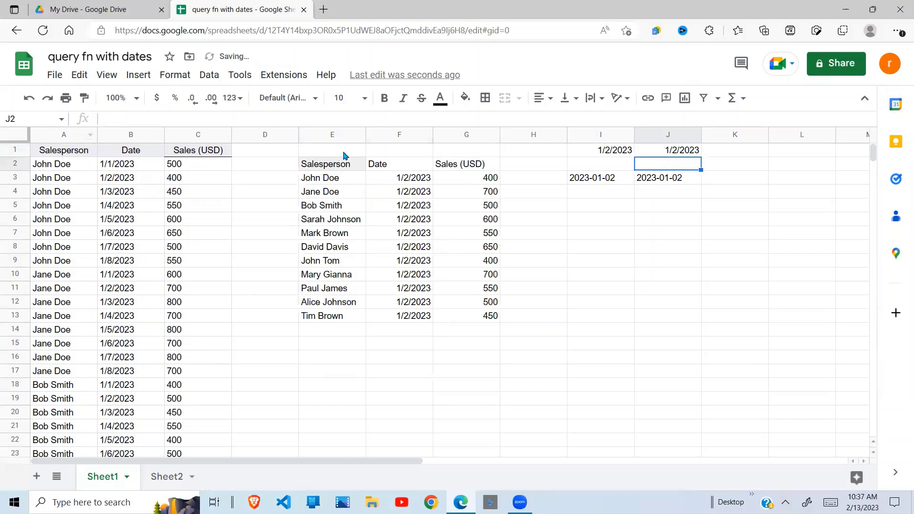
drag(433, 179, 414, 304)
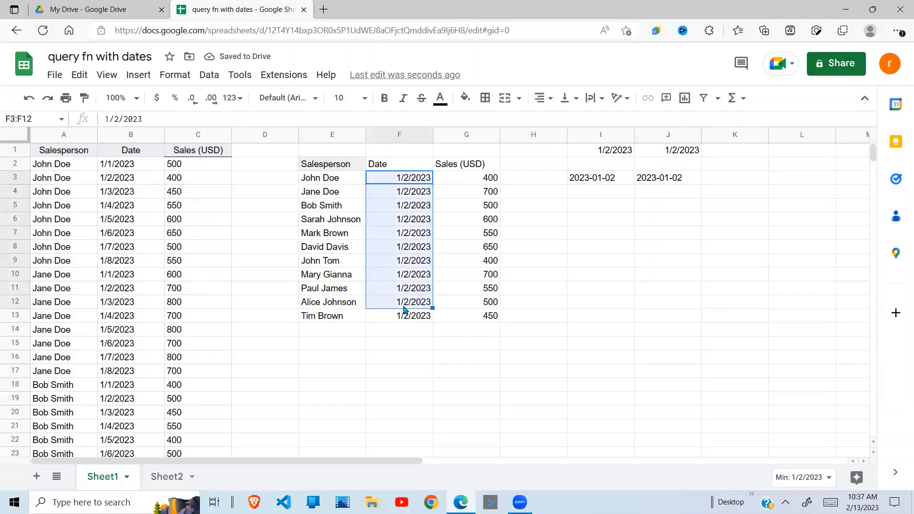
Change the J1 end date to 1/9/2023 and select the expanded result dates in column F.
click(613, 150)
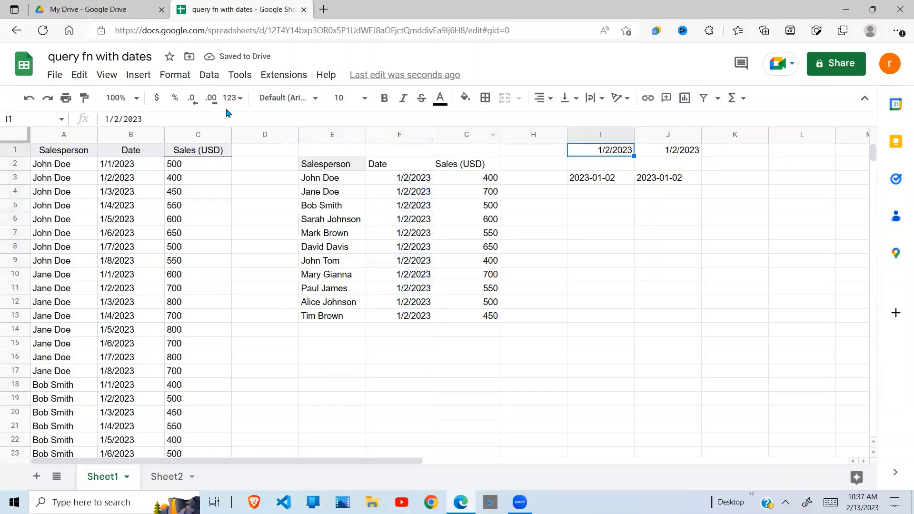
click(647, 150)
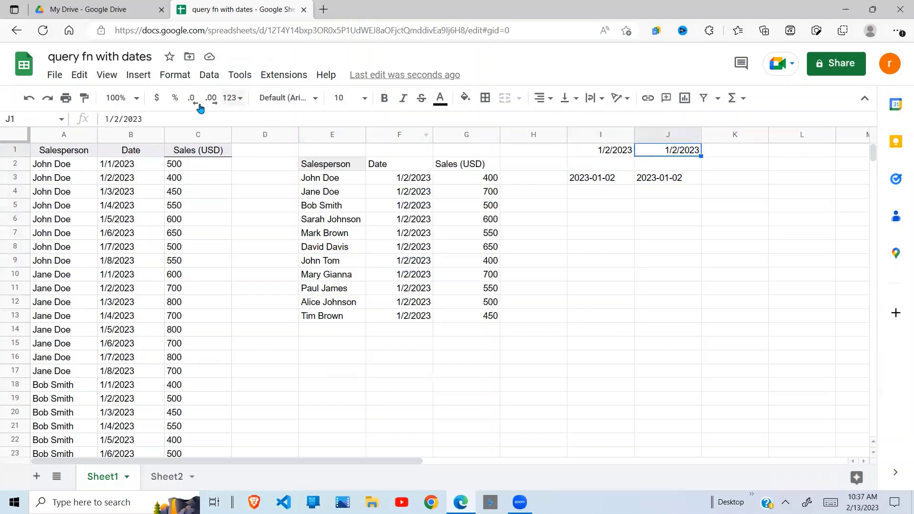
click(119, 119)
key(BackSpace)
text(9)
key(Return)
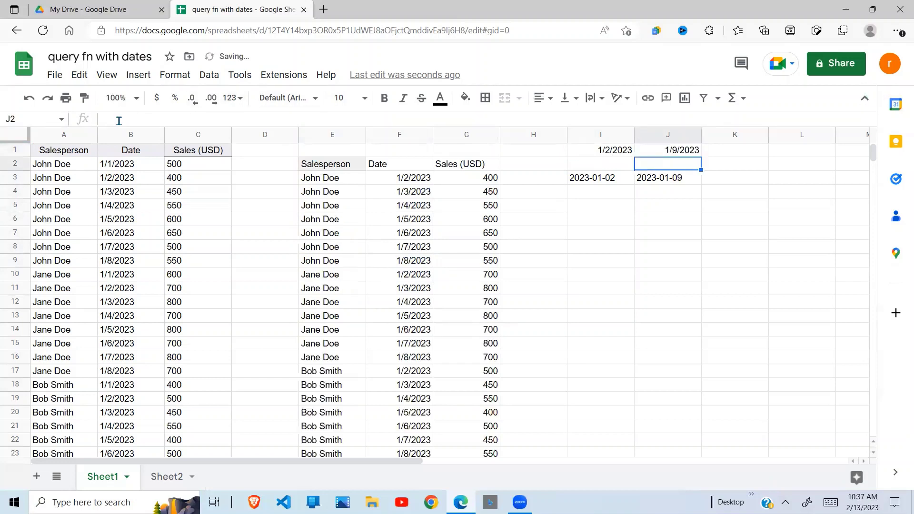
mouse_move(390, 190)
mouse_down()
mouse_move(415, 210)
mouse_move(417, 468)
mouse_move(421, 455)
mouse_up()
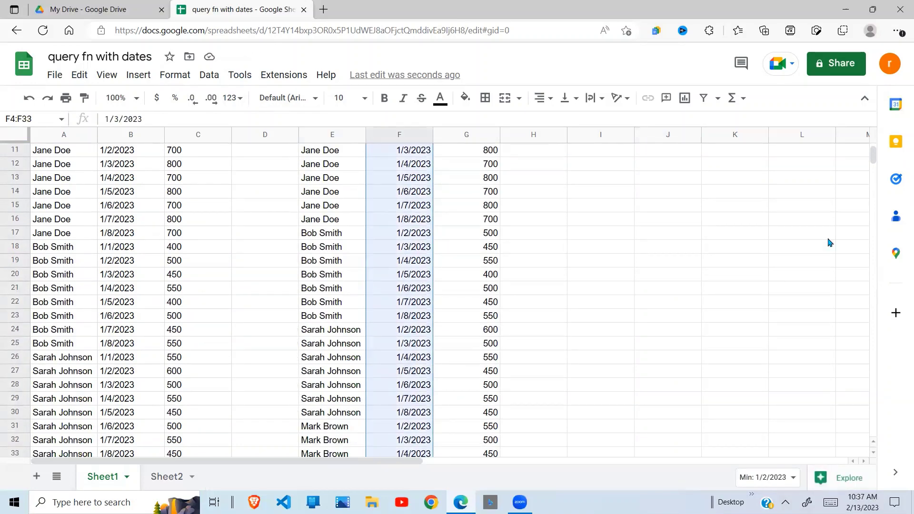
drag(875, 159, 876, 150)
click(587, 265)
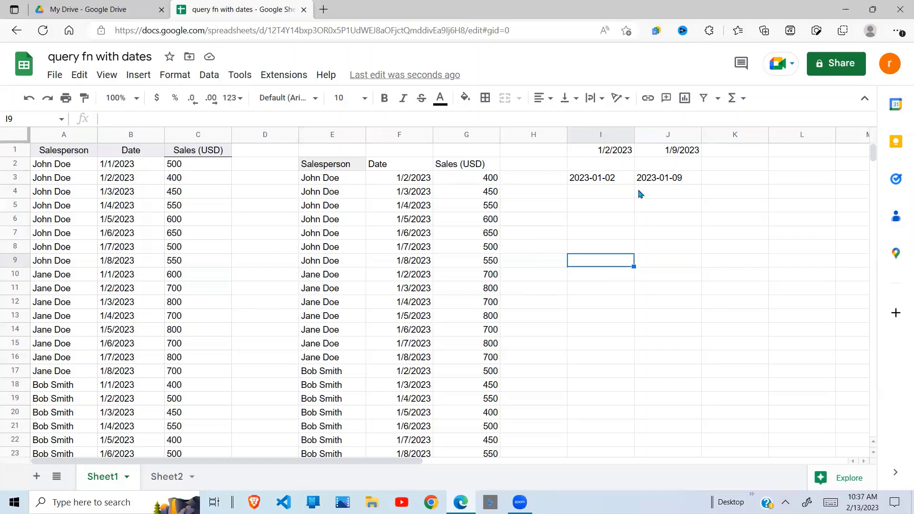
click(613, 179)
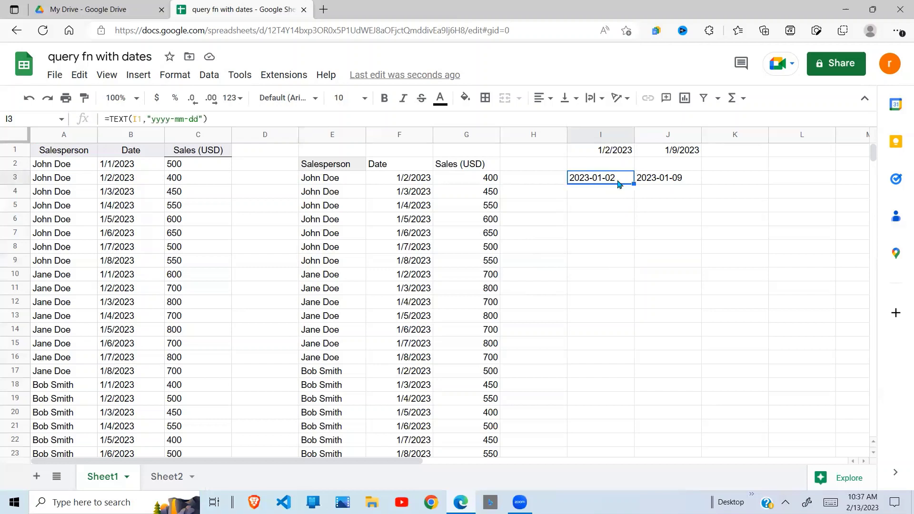